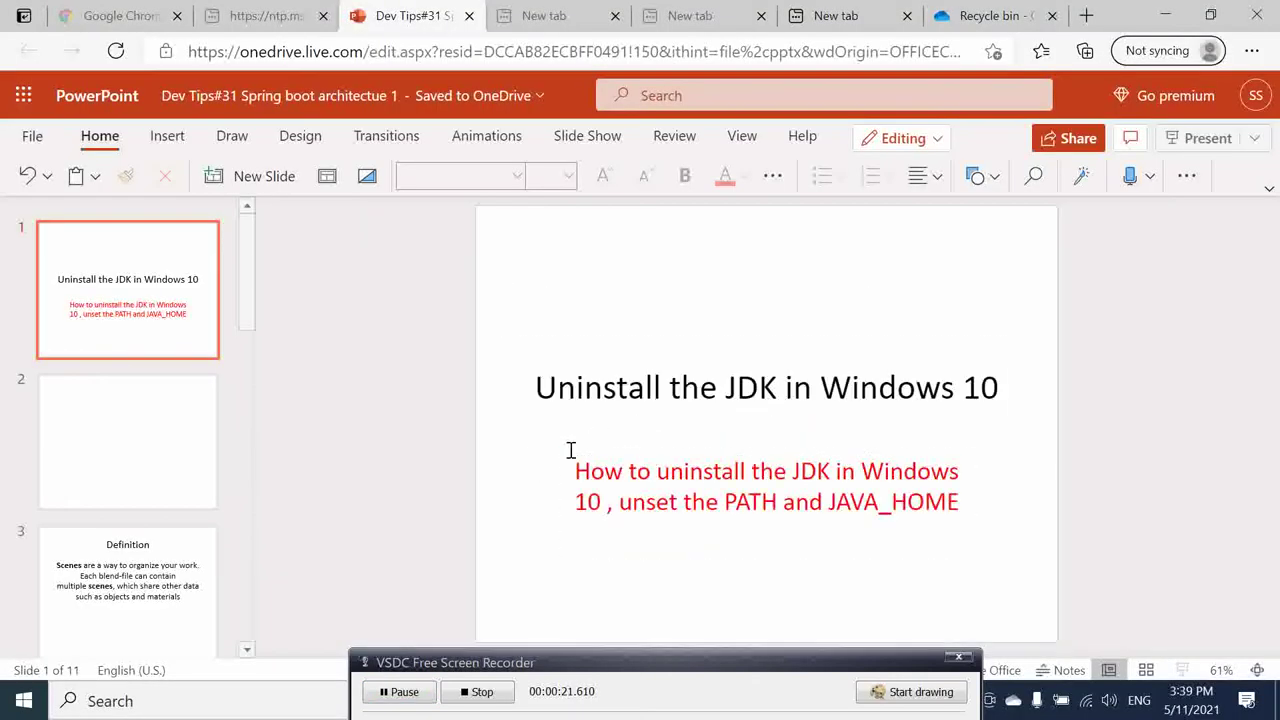
# - Open the blank second slide after the JDK-uninstall title slide in PowerPoint for the web
pyautogui.moveTo(640, 663)
pyautogui.mouseDown()
pyautogui.moveTo(825, 601)
pyautogui.moveTo(745, 577)
pyautogui.mouseUp()
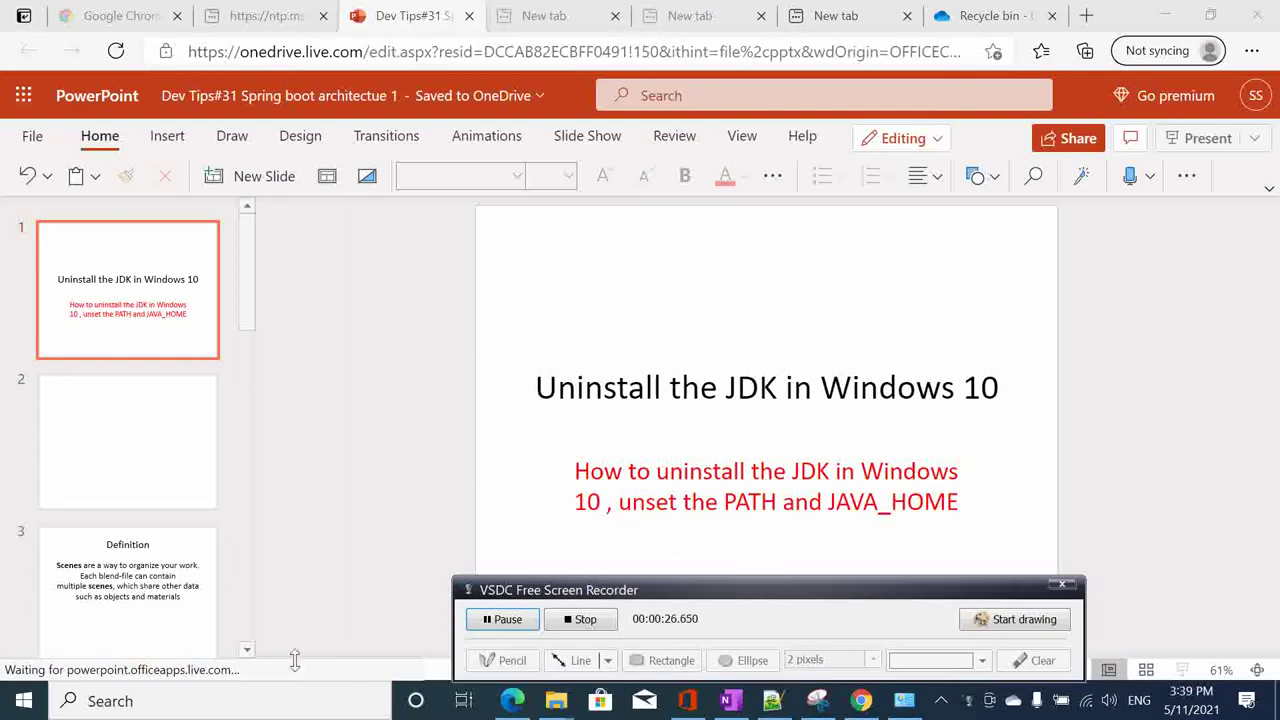
# - Launch Command Prompt by searching 'cmd' from the taskbar
pyautogui.click(209, 701)
pyautogui.write('cm')
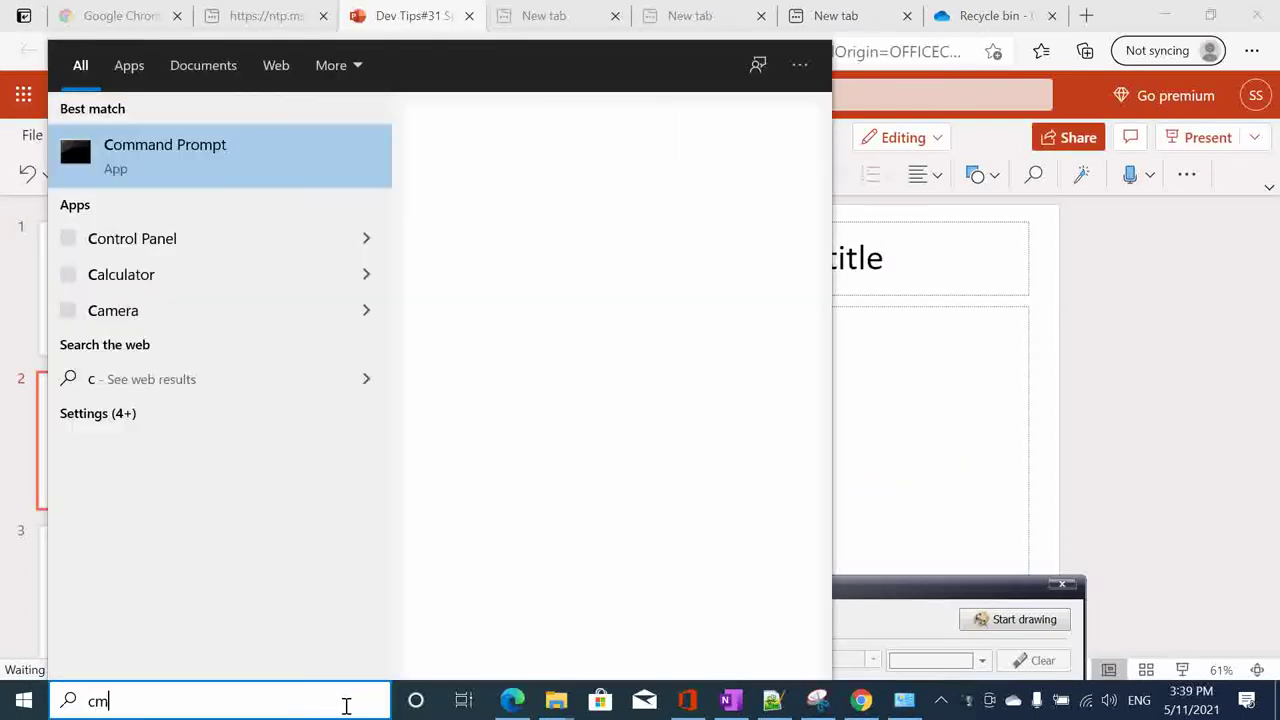
pyautogui.write('d')
pyautogui.press('Return')
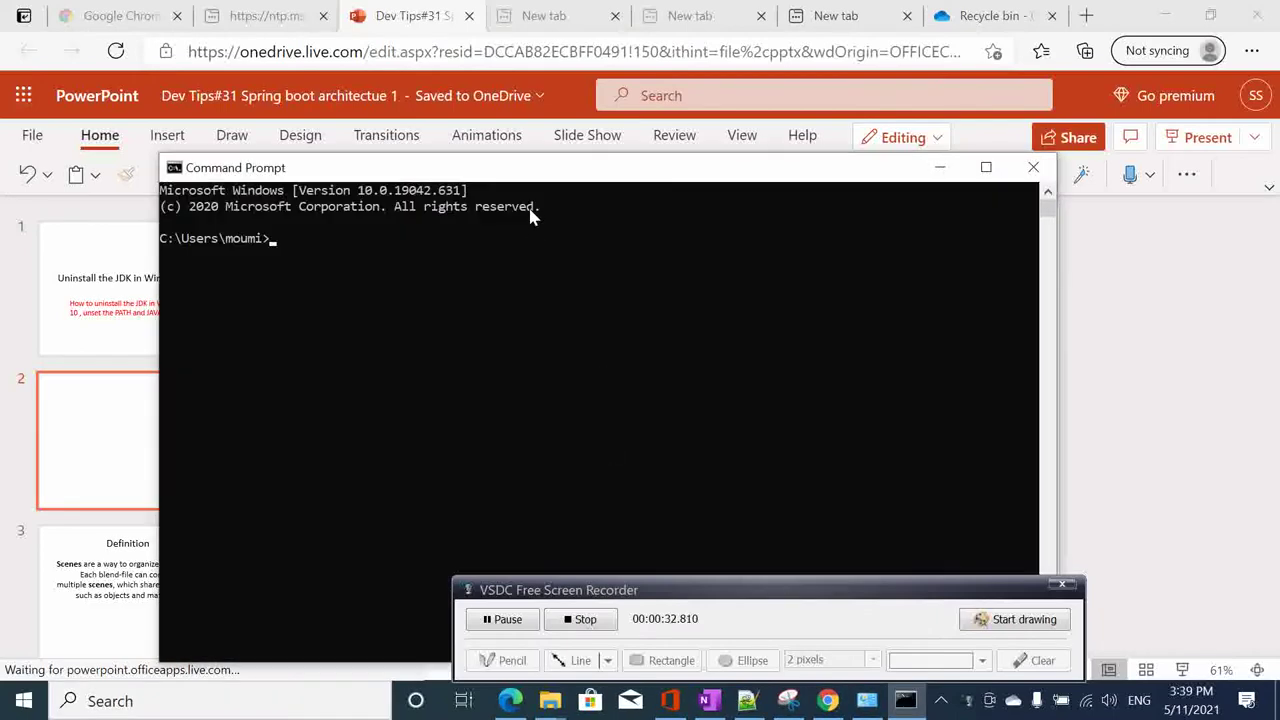
# - Run java -version, which reports Java 16.0.1 is installed
pyautogui.click(491, 271)
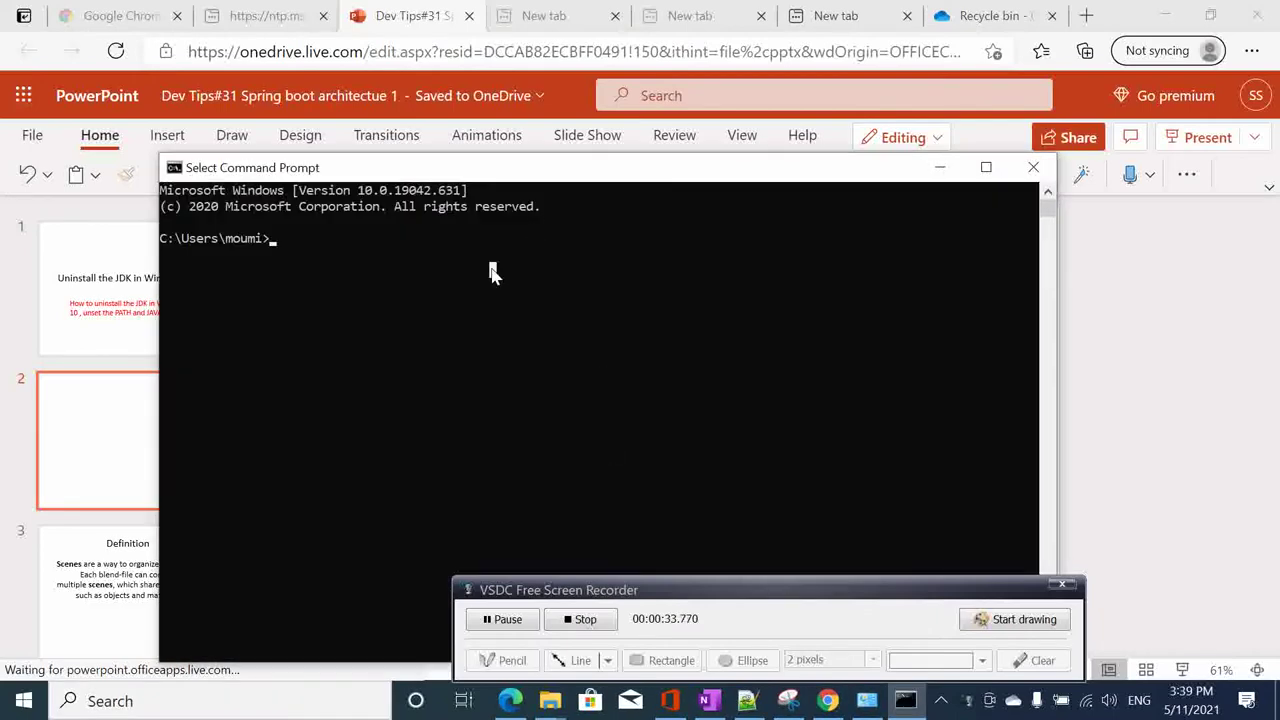
pyautogui.write('java')
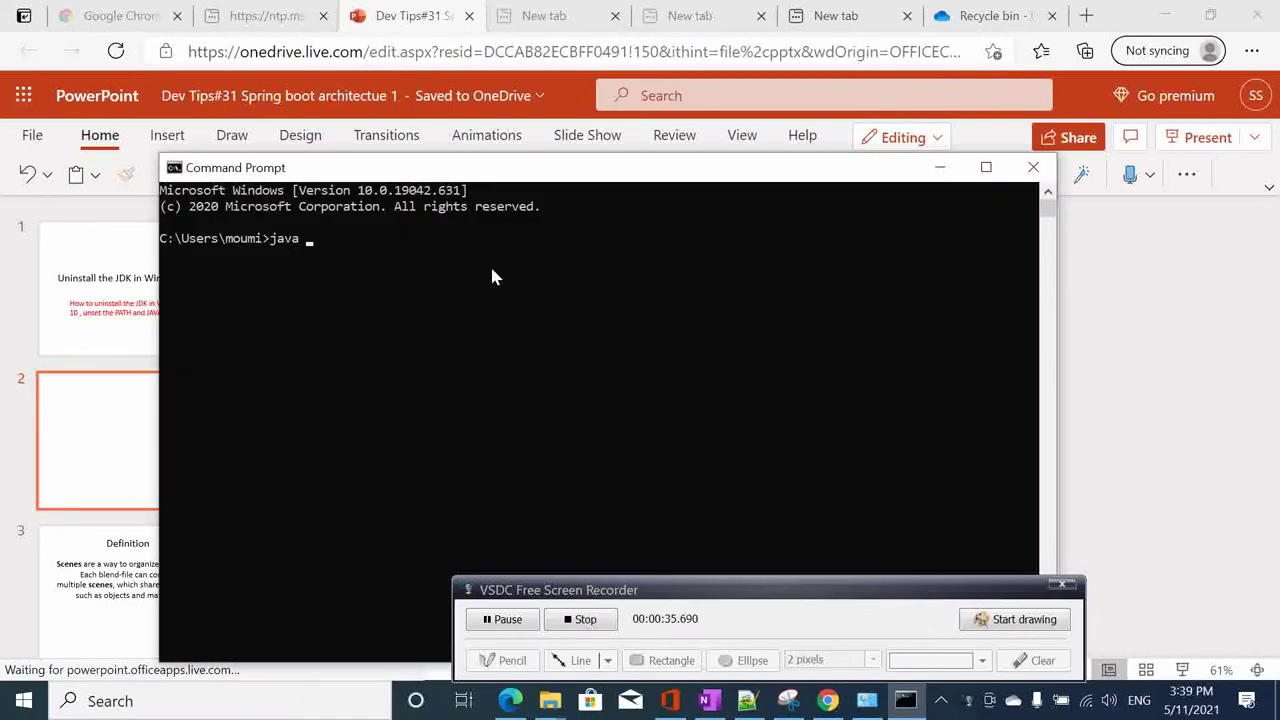
pyautogui.write(' -sersion')
pyautogui.press('BackSpace')
pyautogui.press('BackSpace')
pyautogui.press('BackSpace')
pyautogui.press('BackSpace')
pyautogui.press('BackSpace')
pyautogui.press('BackSpace')
pyautogui.press('BackSpace')
pyautogui.write('version')
pyautogui.press('Return')
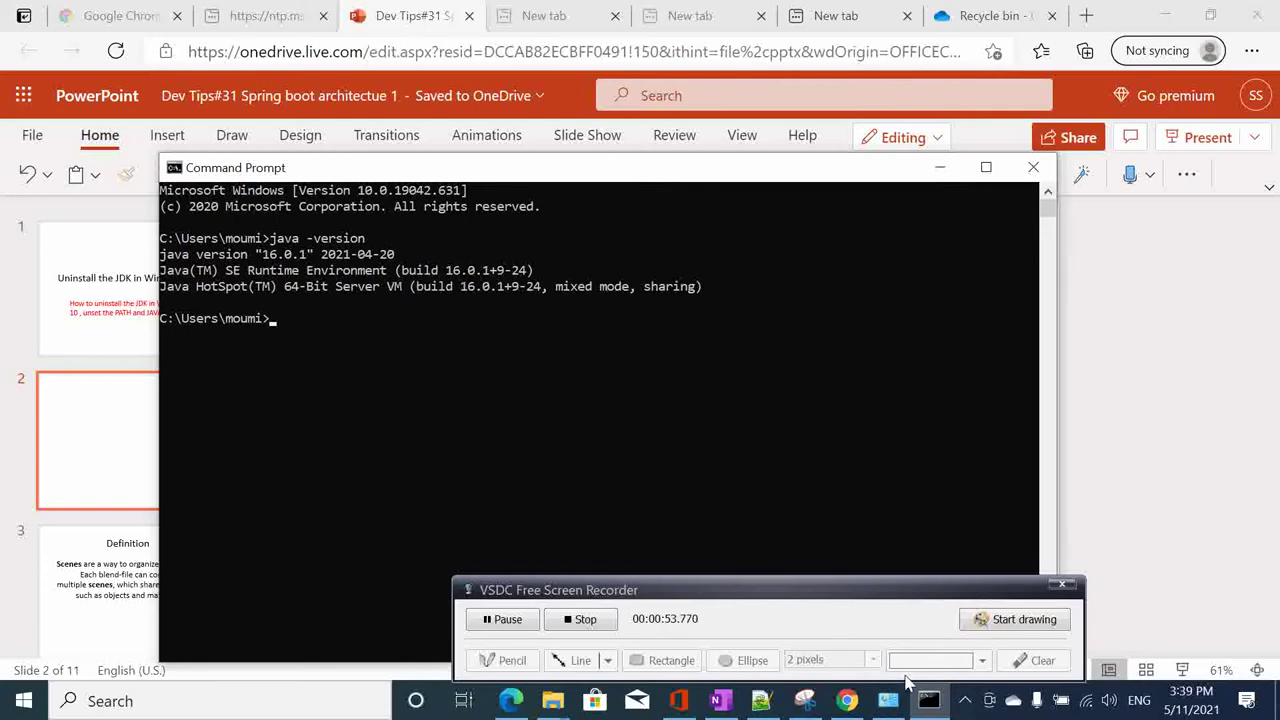
# - Open Control Panel's Programs and Features list of installed programs
pyautogui.click(306, 701)
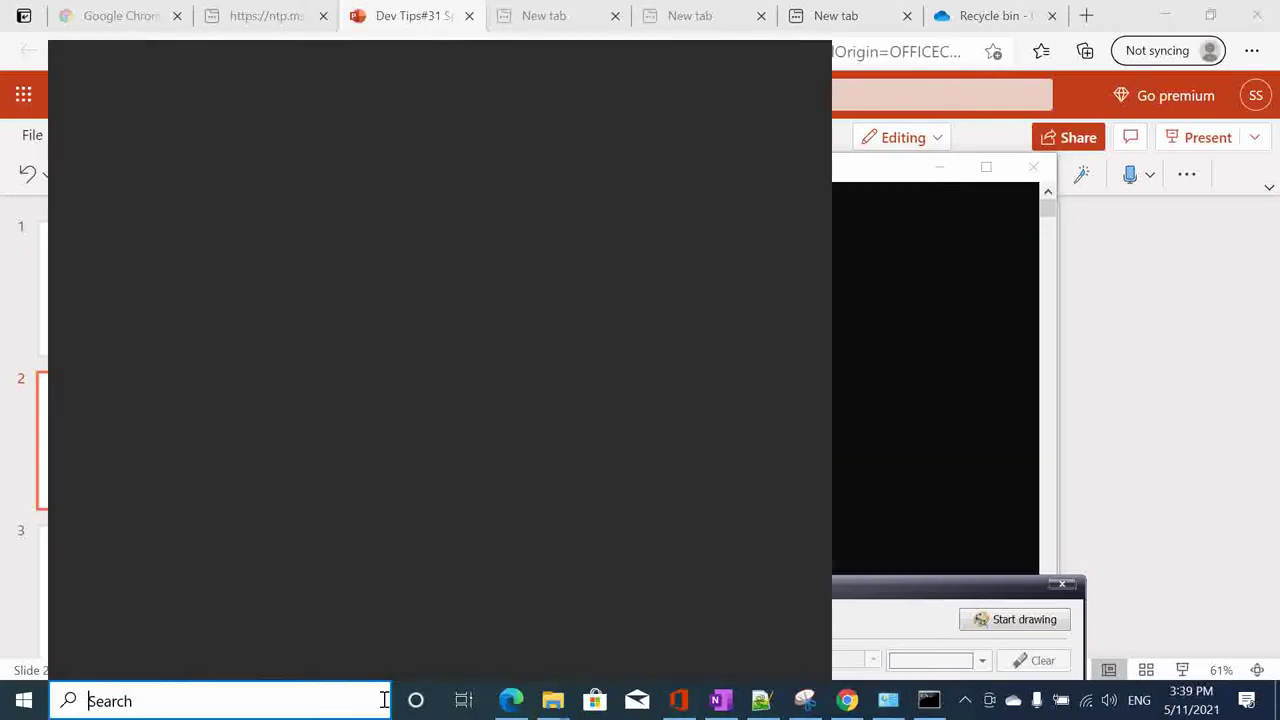
pyautogui.write('c')
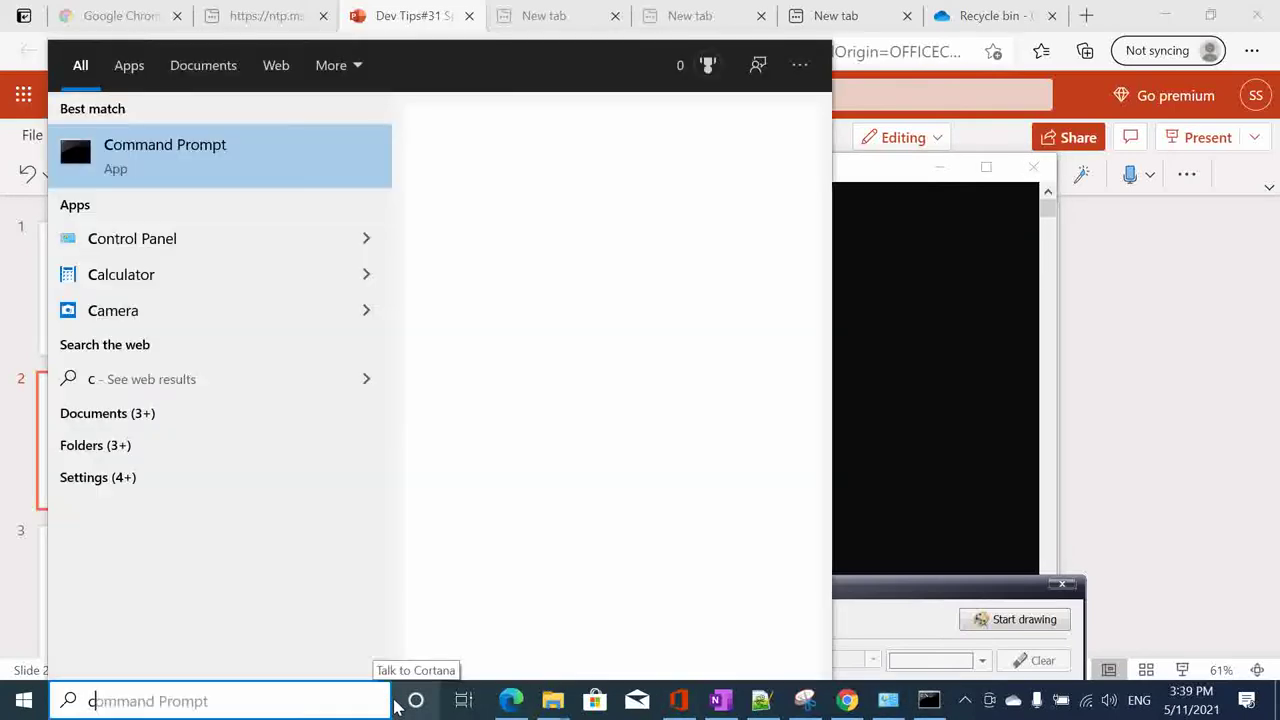
pyautogui.write('on')
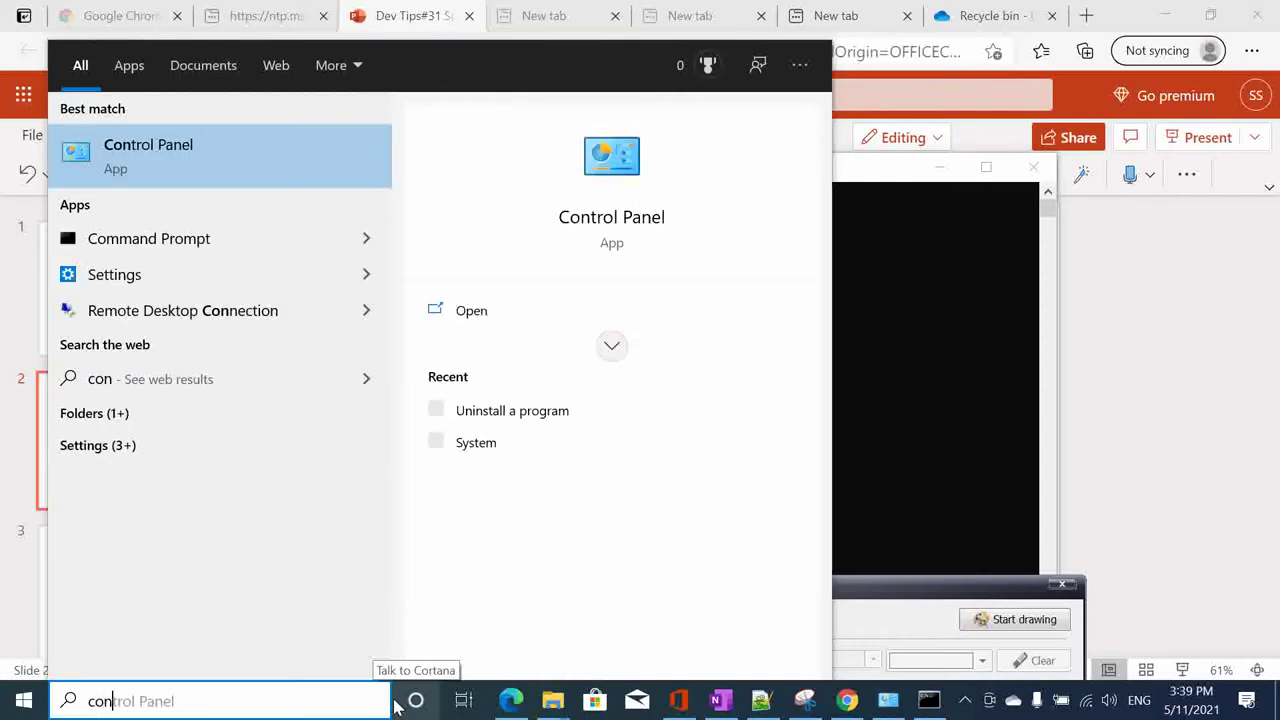
pyautogui.press('Escape')
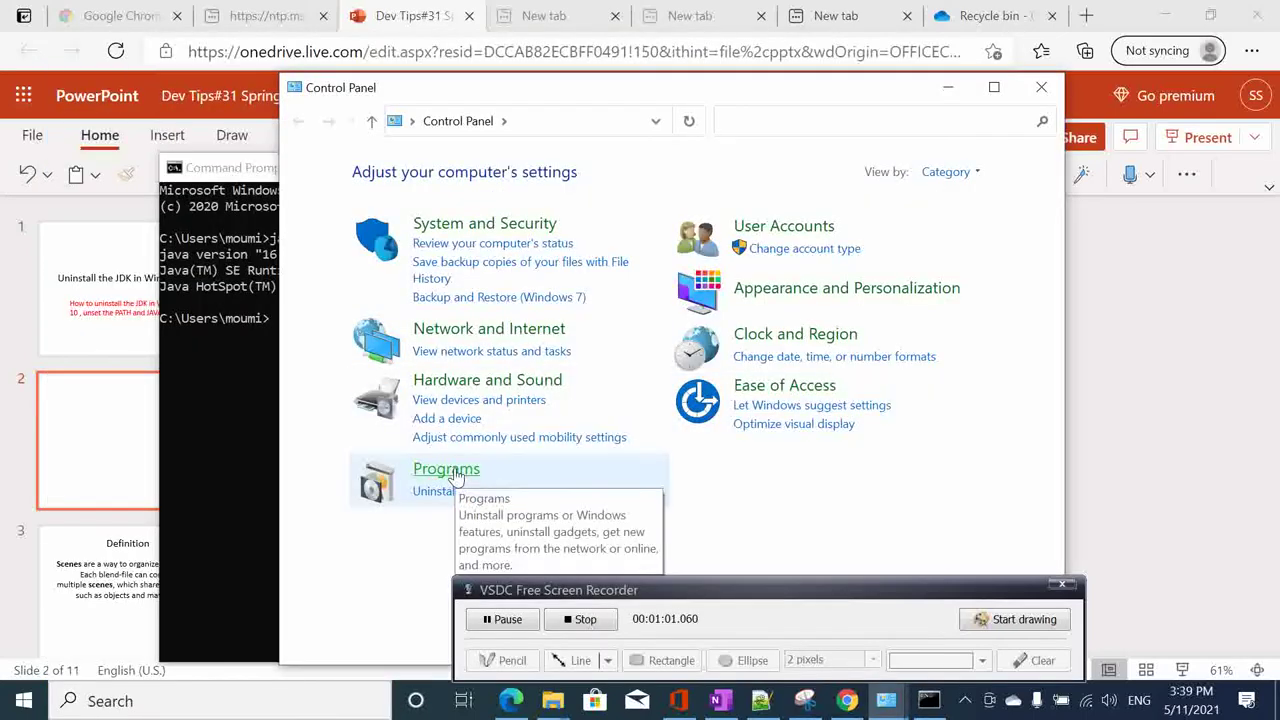
pyautogui.click(446, 469)
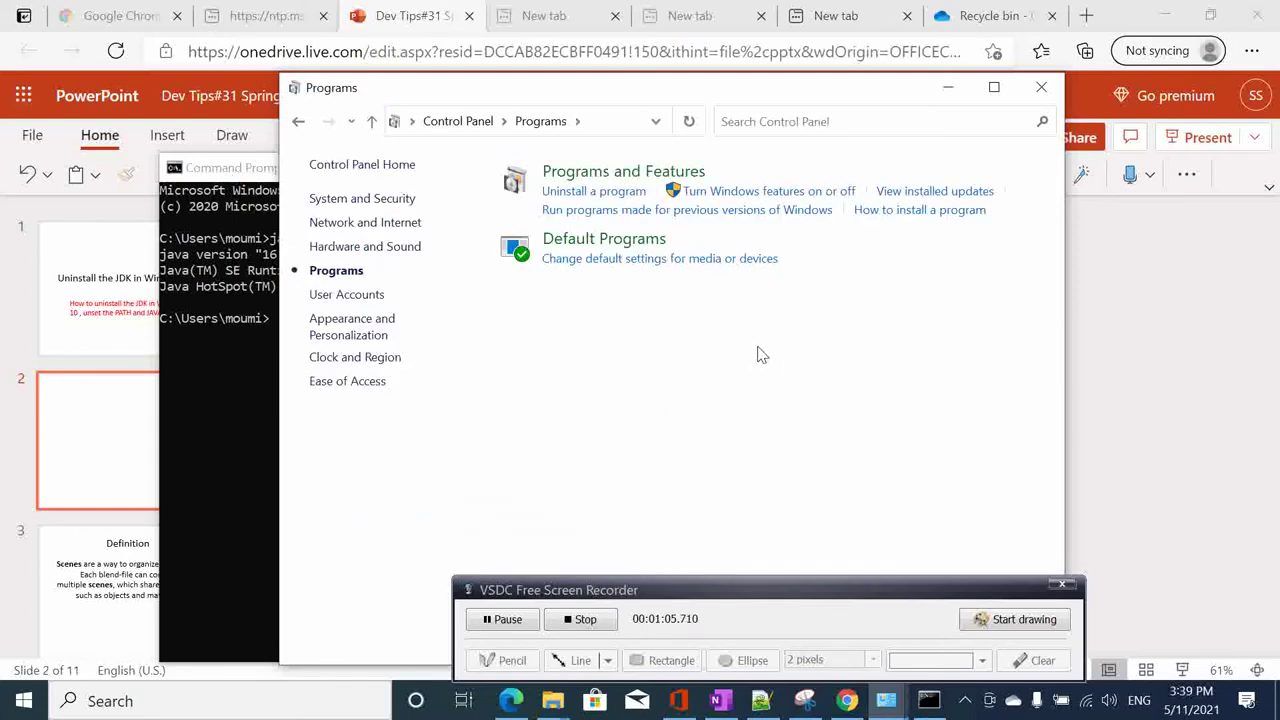
pyautogui.click(592, 191)
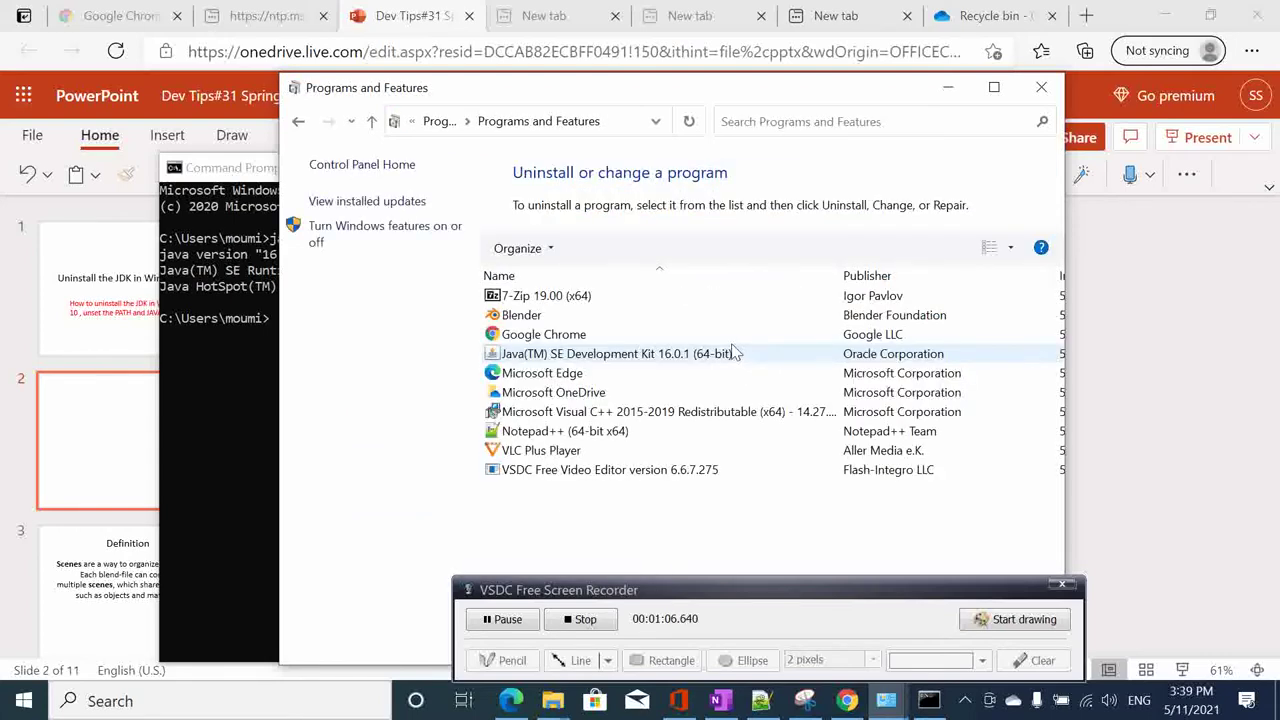
# - Choose Uninstall for Java(TM) SE Development Kit 16.0.1 (64-bit)
pyautogui.click(637, 355)
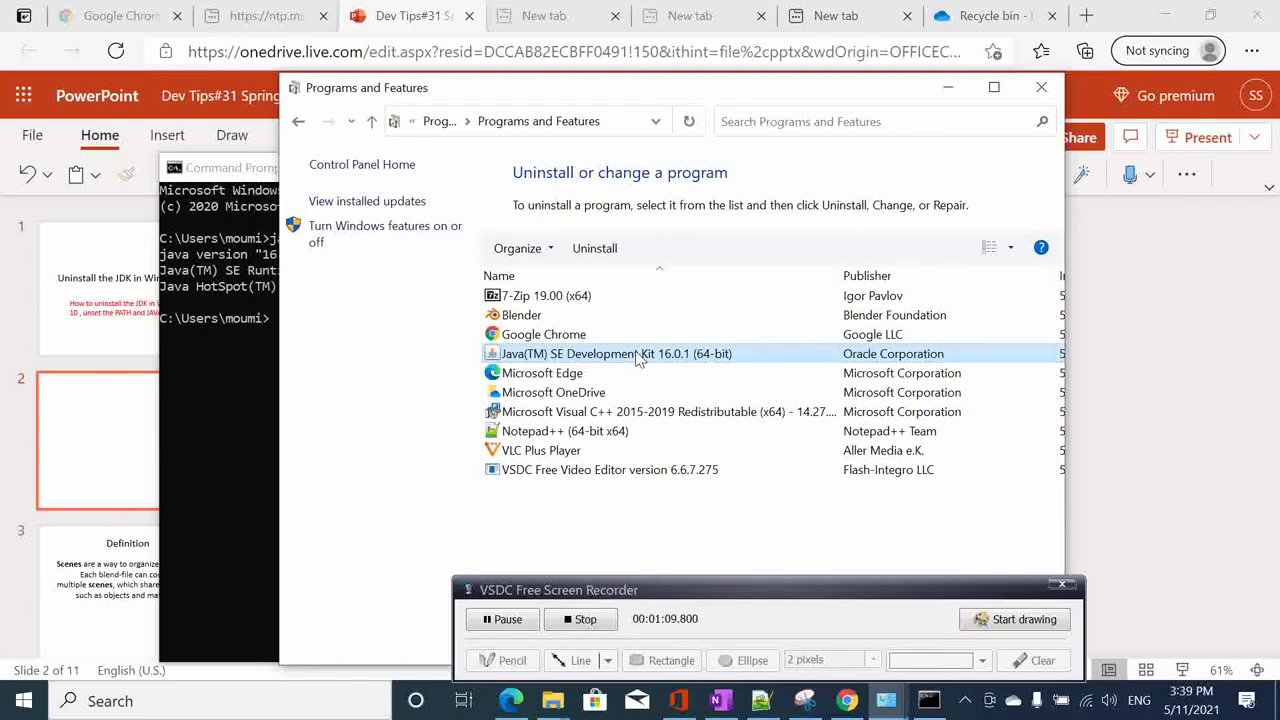
pyautogui.rightClick(637, 355)
pyautogui.click(682, 364)
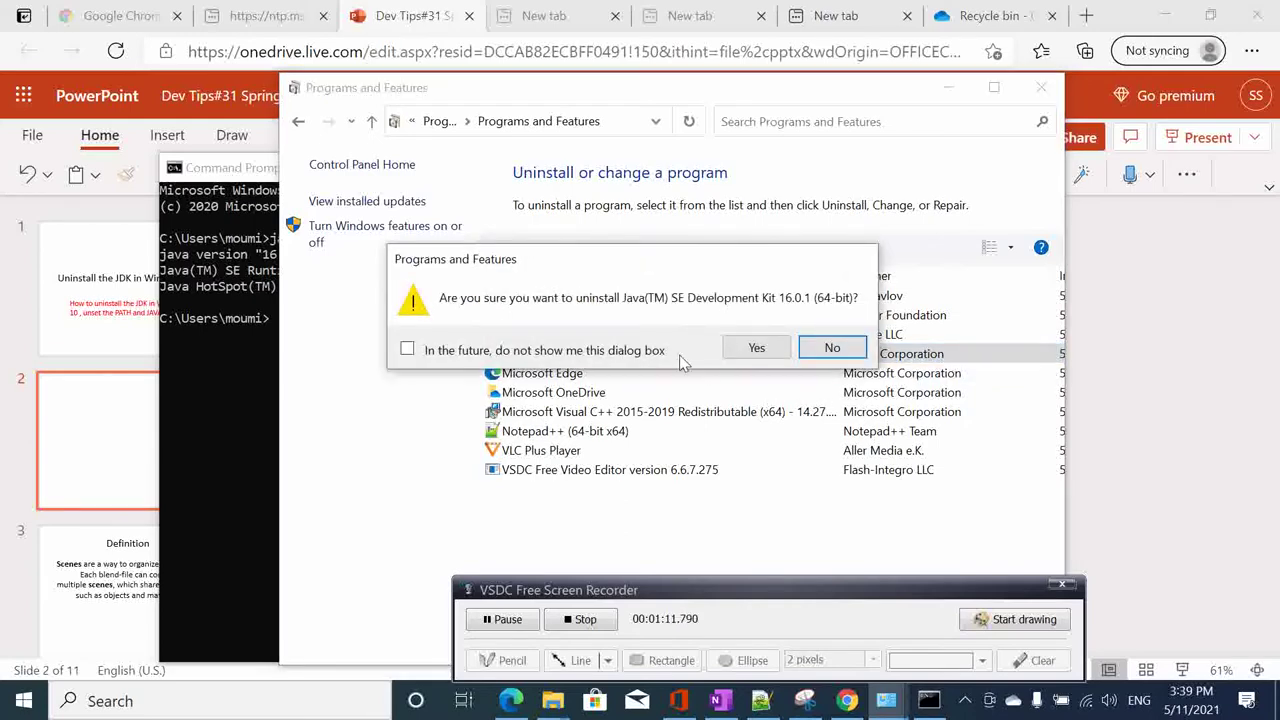
pyautogui.click(407, 349)
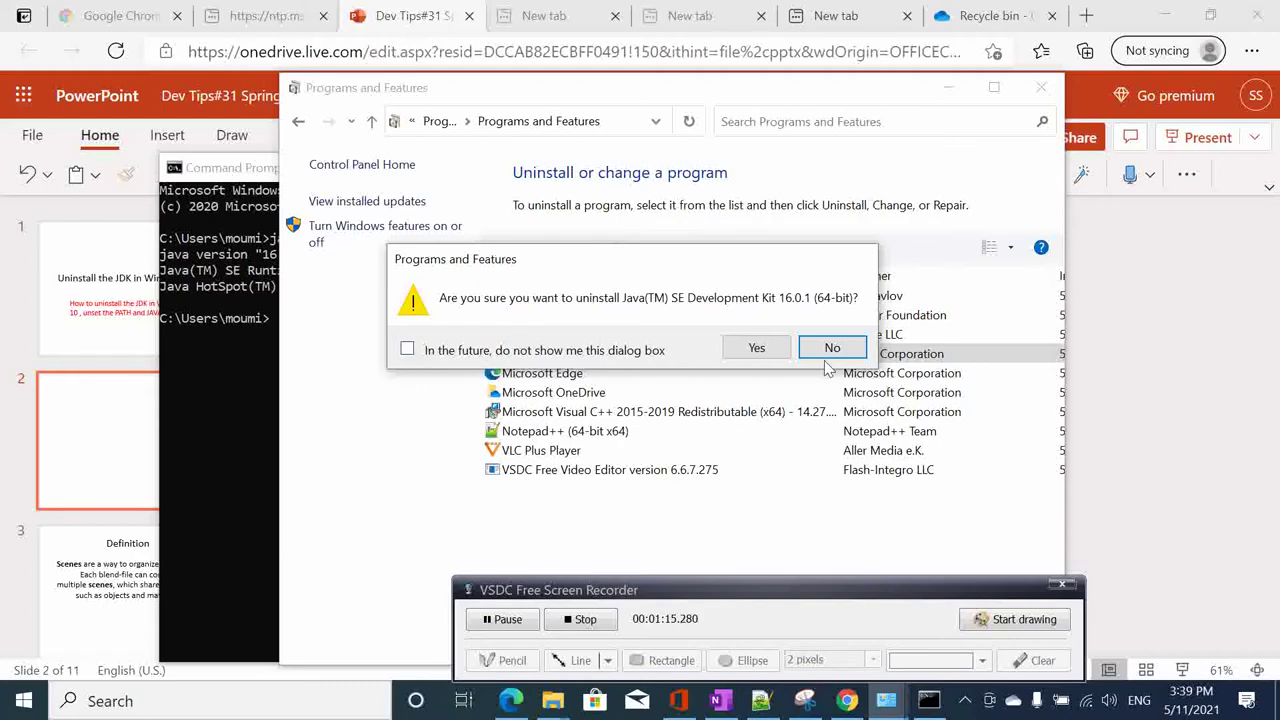
# - Confirm the JDK removal and dismiss File Explorer's 'Location is not available' error for C:\Program Files\Java
pyautogui.click(752, 348)
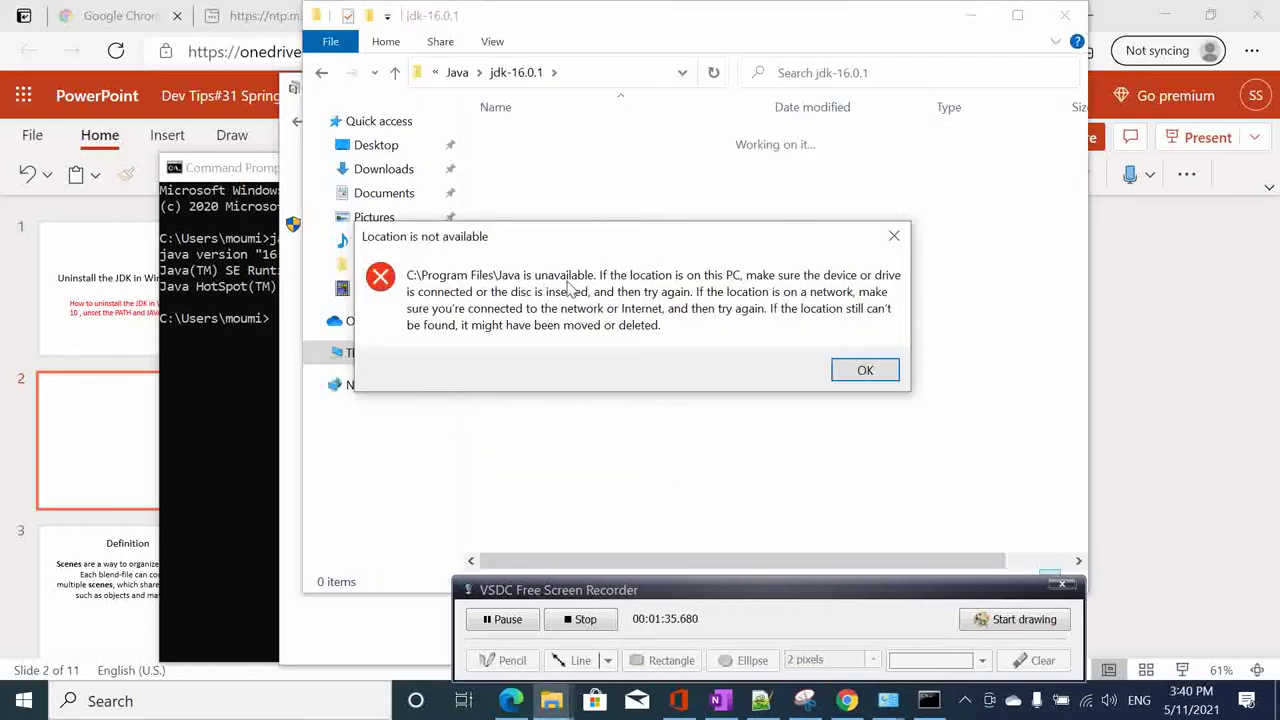
pyautogui.click(558, 700)
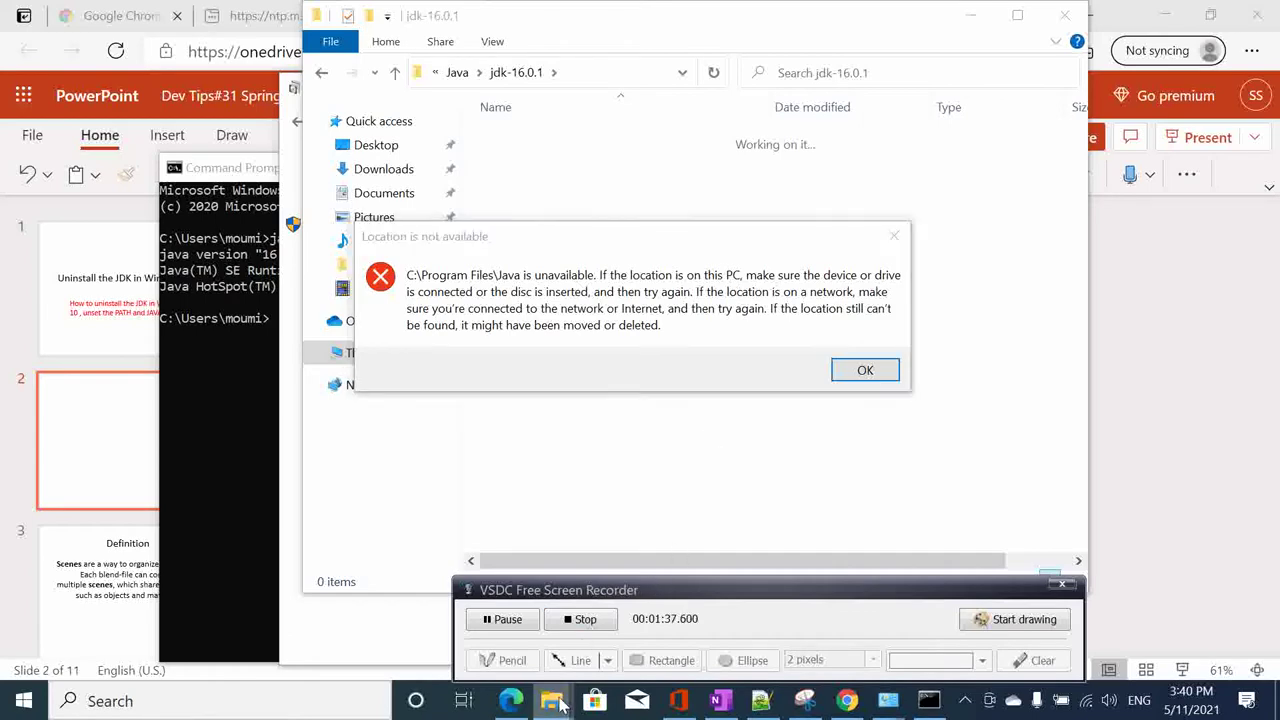
pyautogui.rightClick(556, 700)
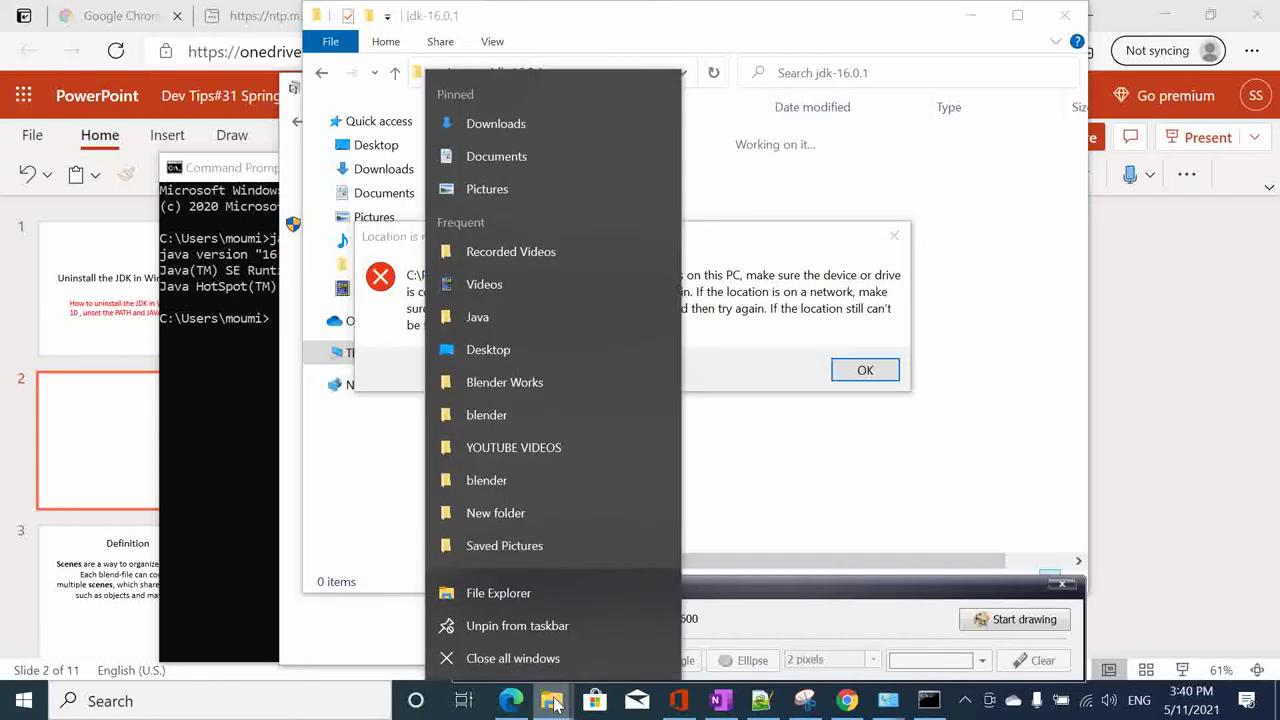
pyautogui.click(529, 660)
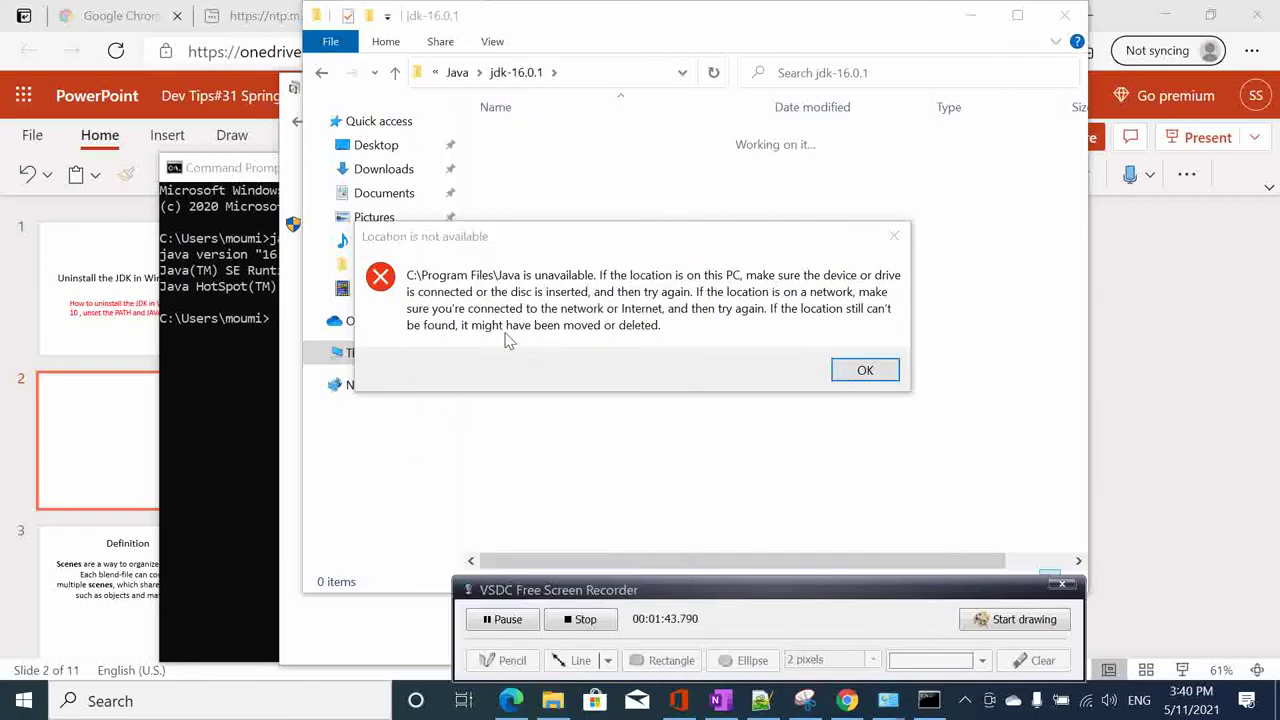
pyautogui.click(866, 370)
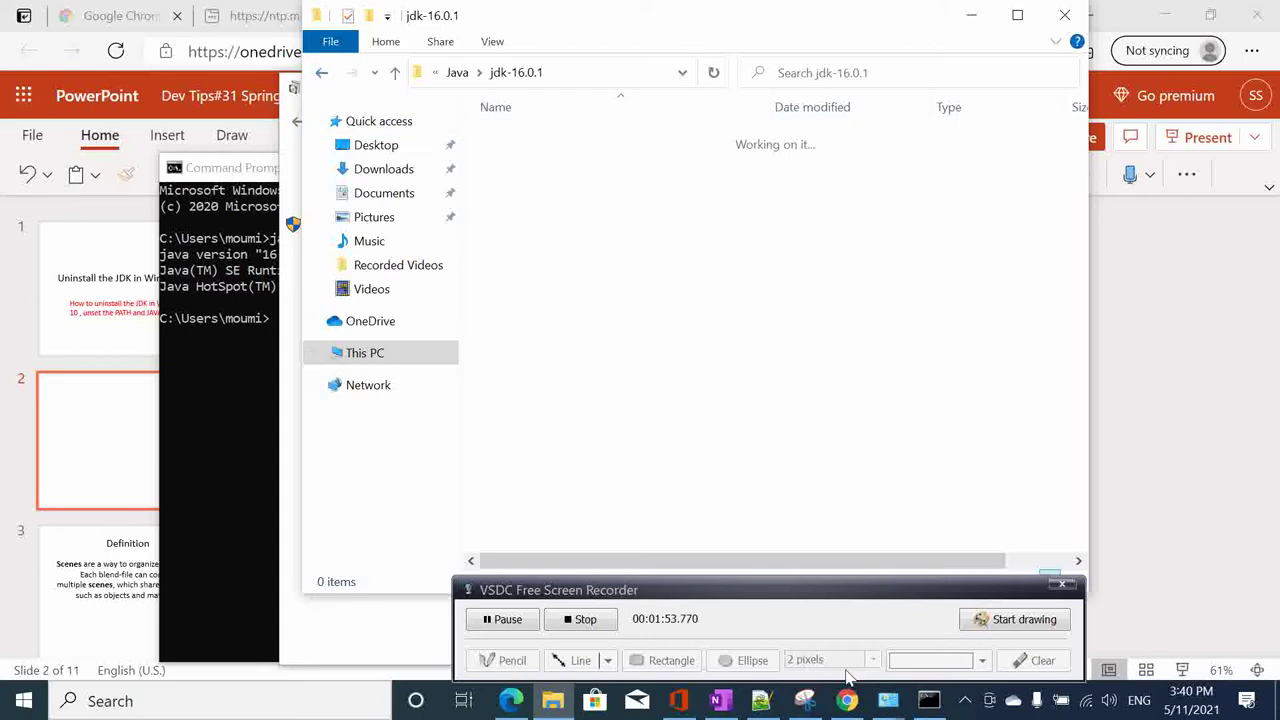
# - Search 'env' and open Edit the system environment variables on System Properties' Advanced tab
pyautogui.click(270, 697)
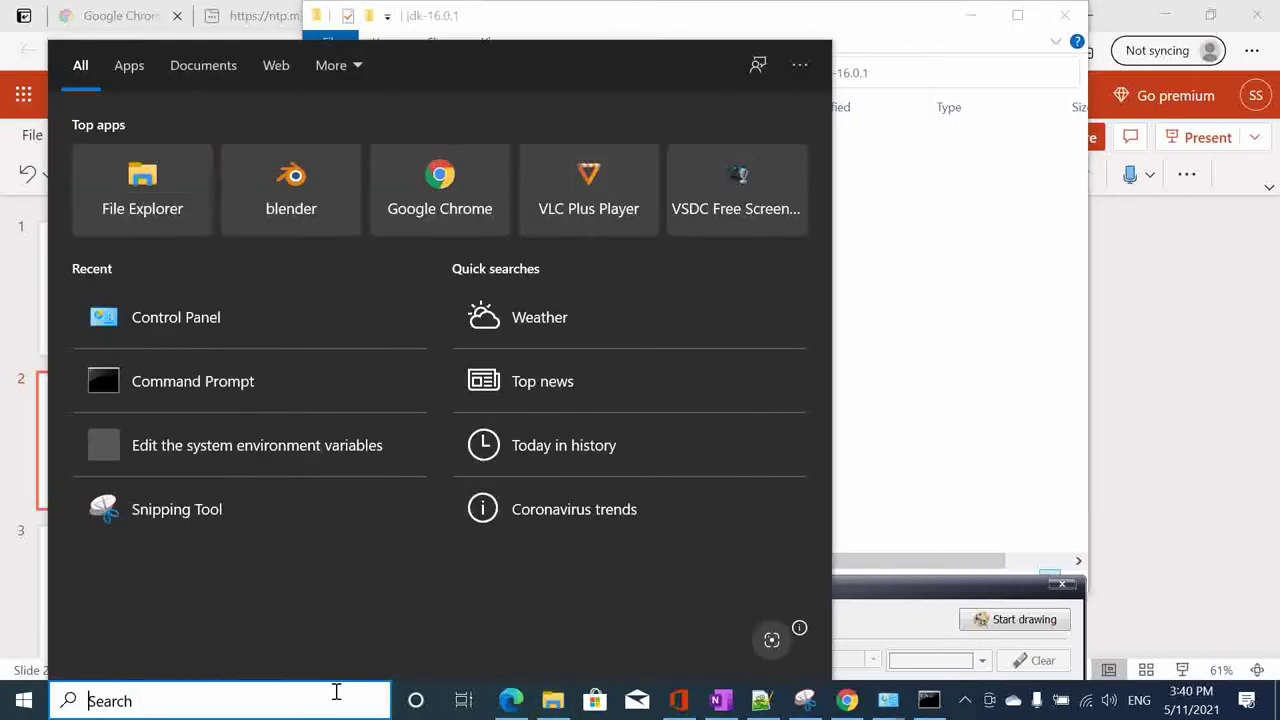
pyautogui.click(415, 703)
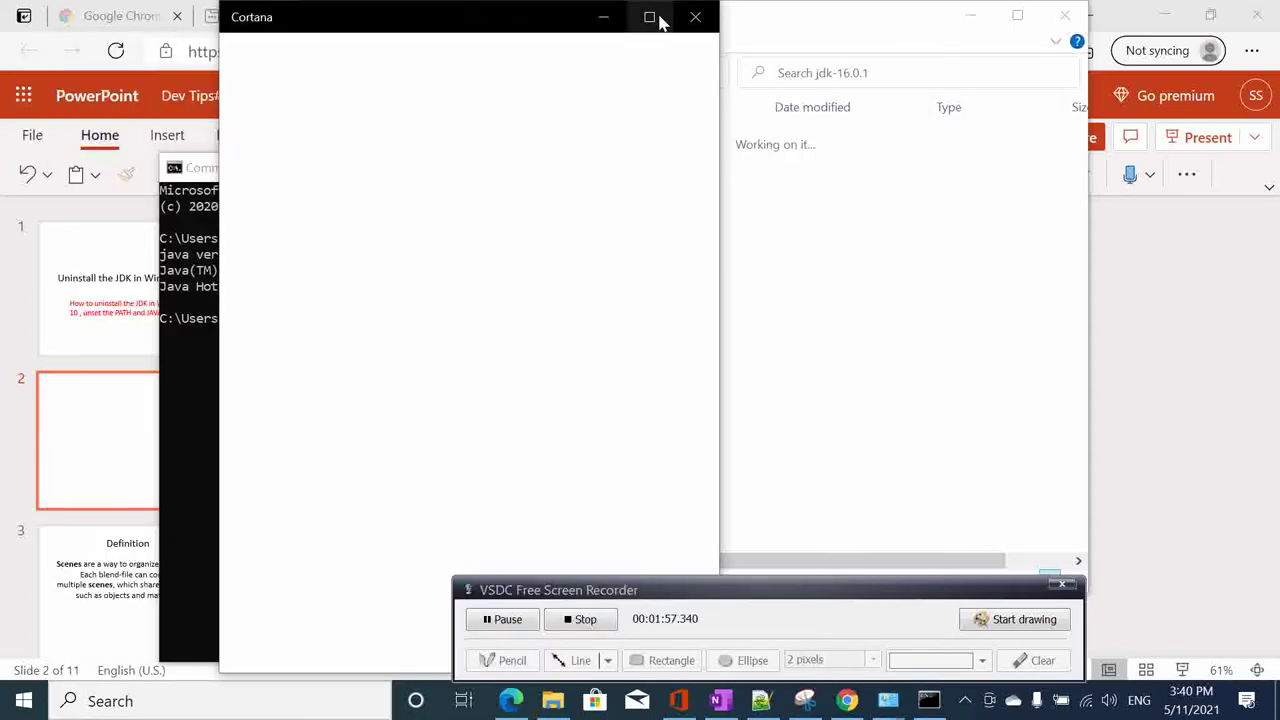
pyautogui.click(695, 16)
pyautogui.click(256, 702)
pyautogui.write('e')
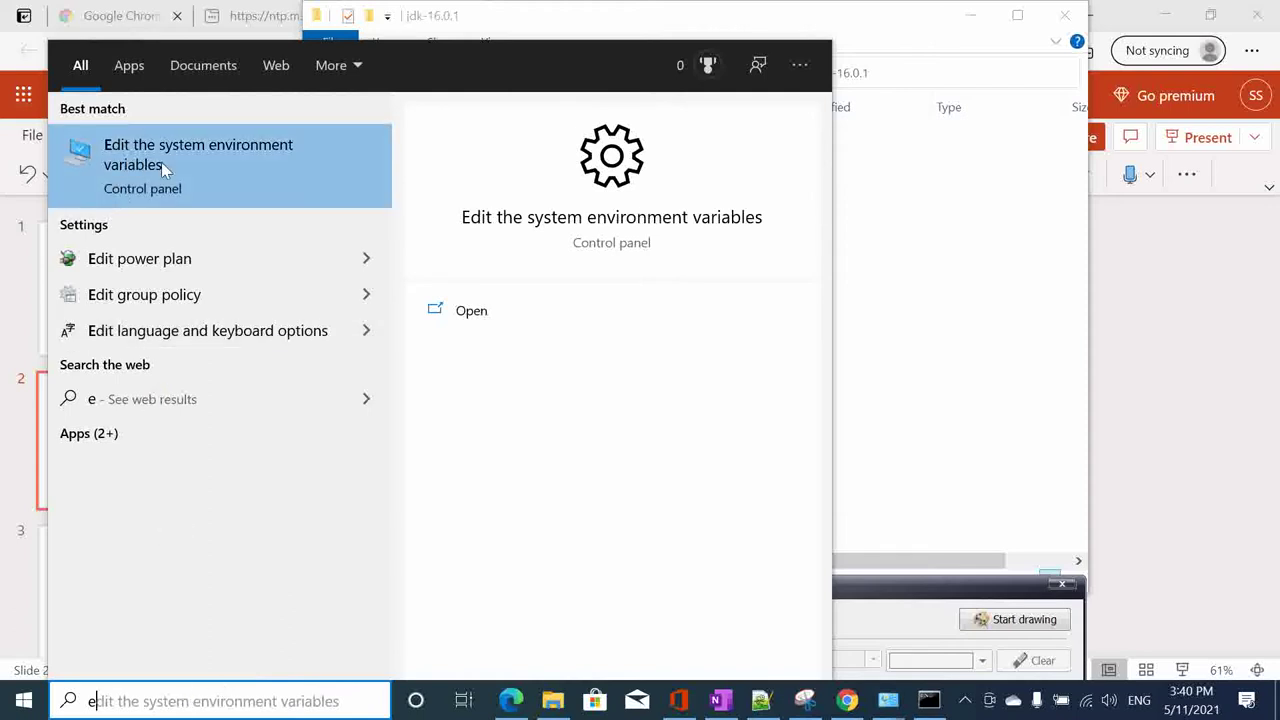
pyautogui.write('nv')
pyautogui.click(508, 222)
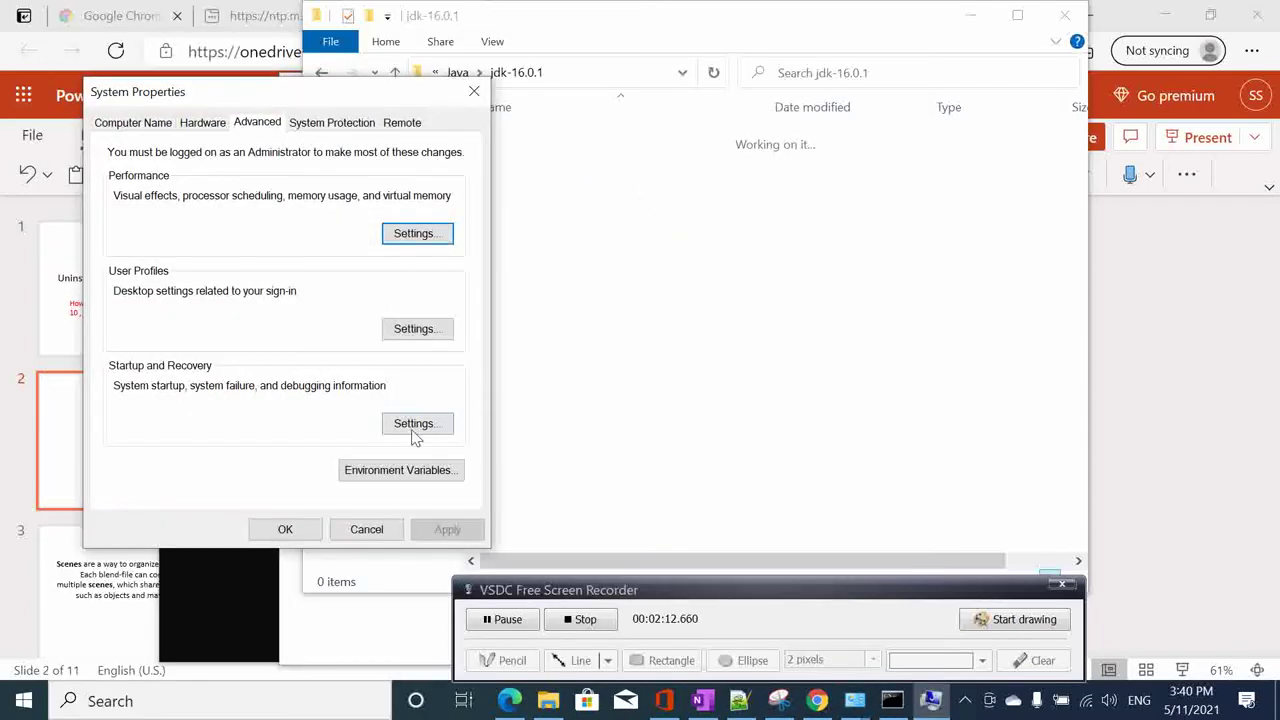
# - Delete the JAVA_HOME system variable in Environment Variables
pyautogui.click(407, 480)
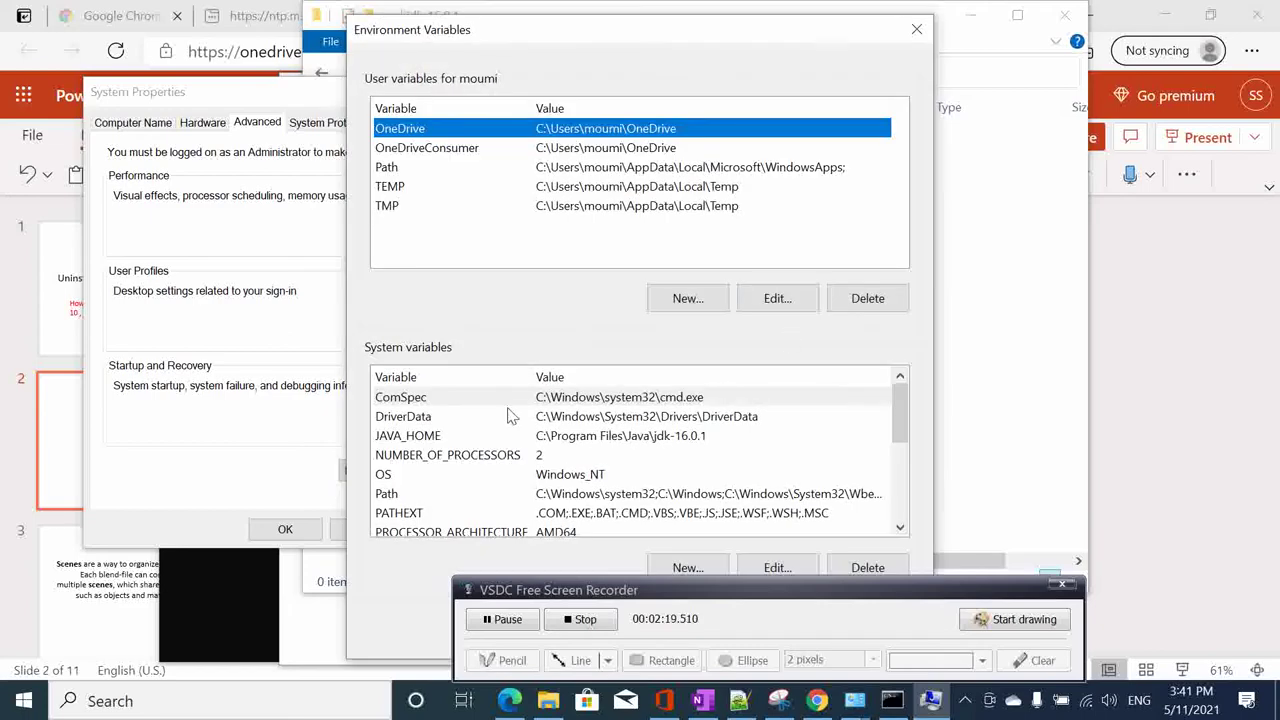
pyautogui.click(497, 440)
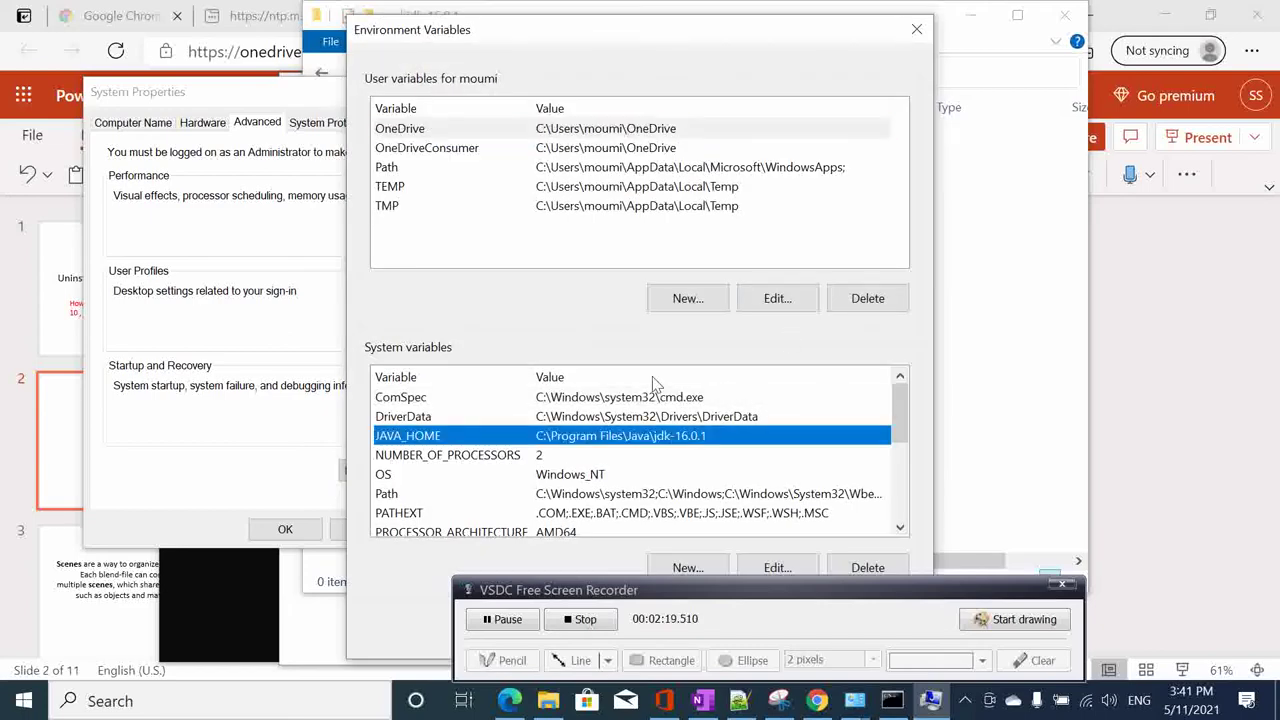
pyautogui.moveTo(685, 35); pyautogui.dragTo(482, 27)
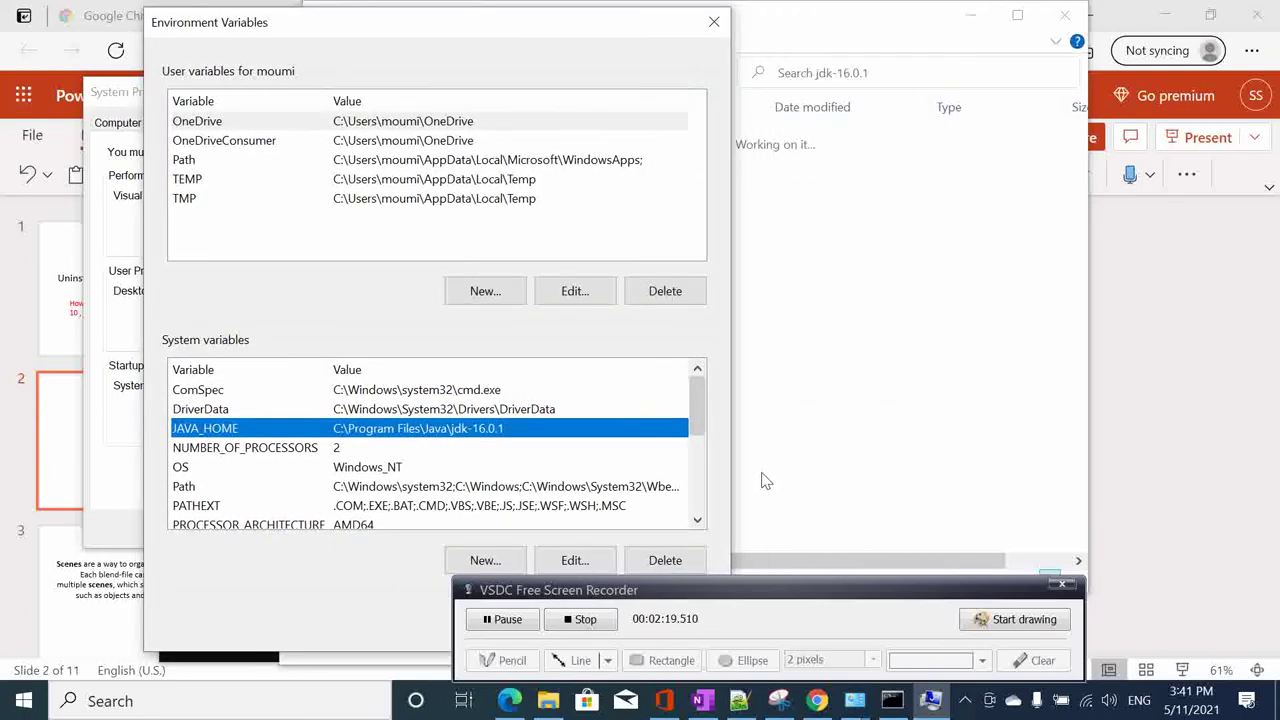
pyautogui.click(686, 546)
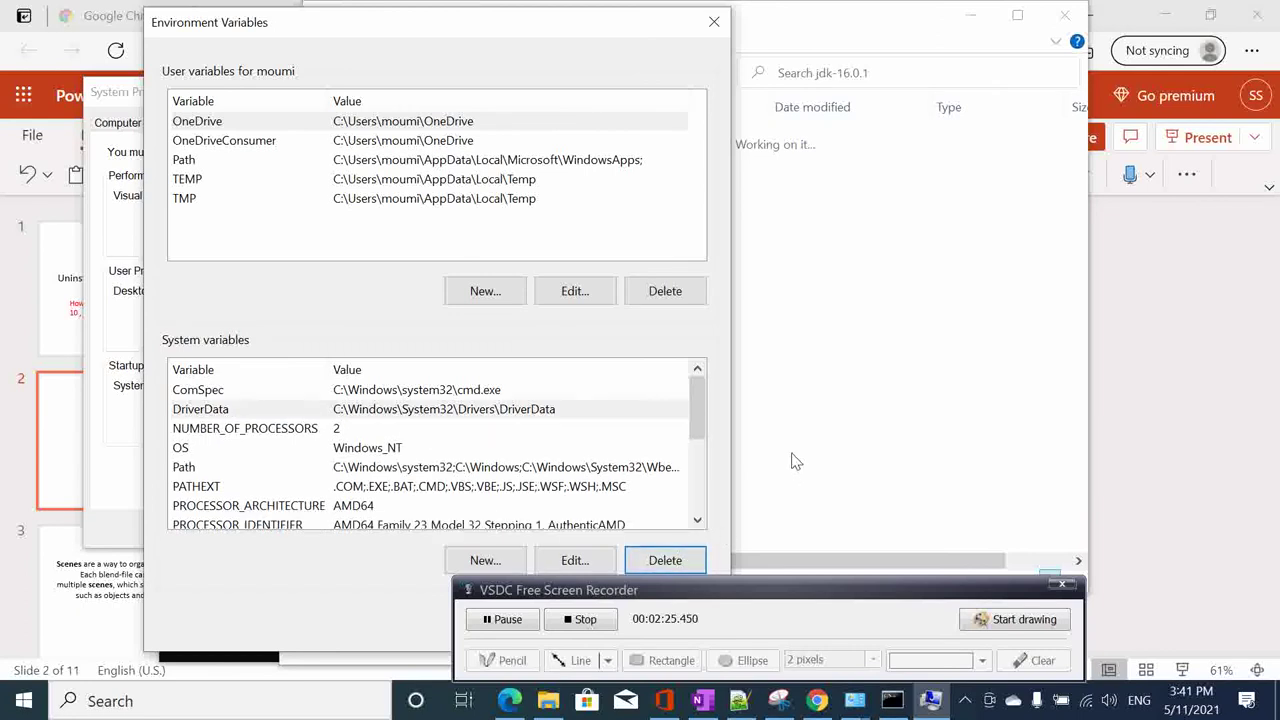
# - Remove the jdk-16.0.1\bin entry from the system Path and confirm the changes
pyautogui.click(457, 470)
pyautogui.click(574, 560)
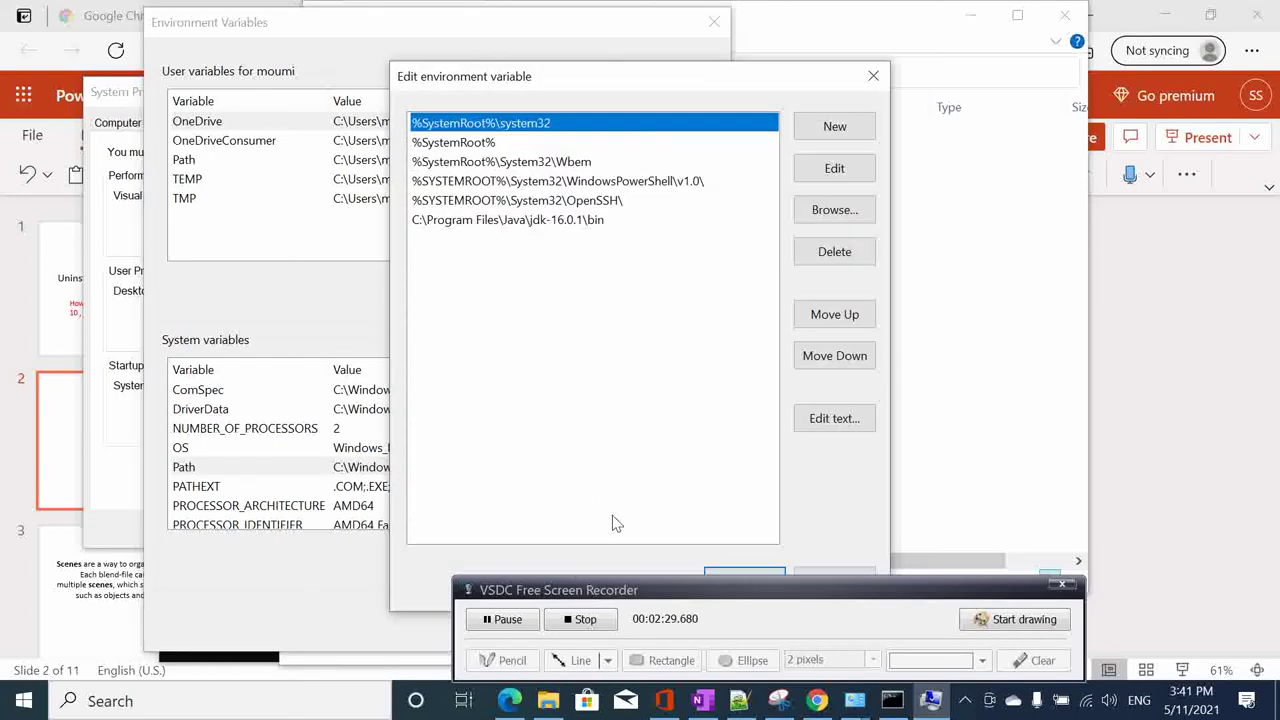
pyautogui.click(510, 222)
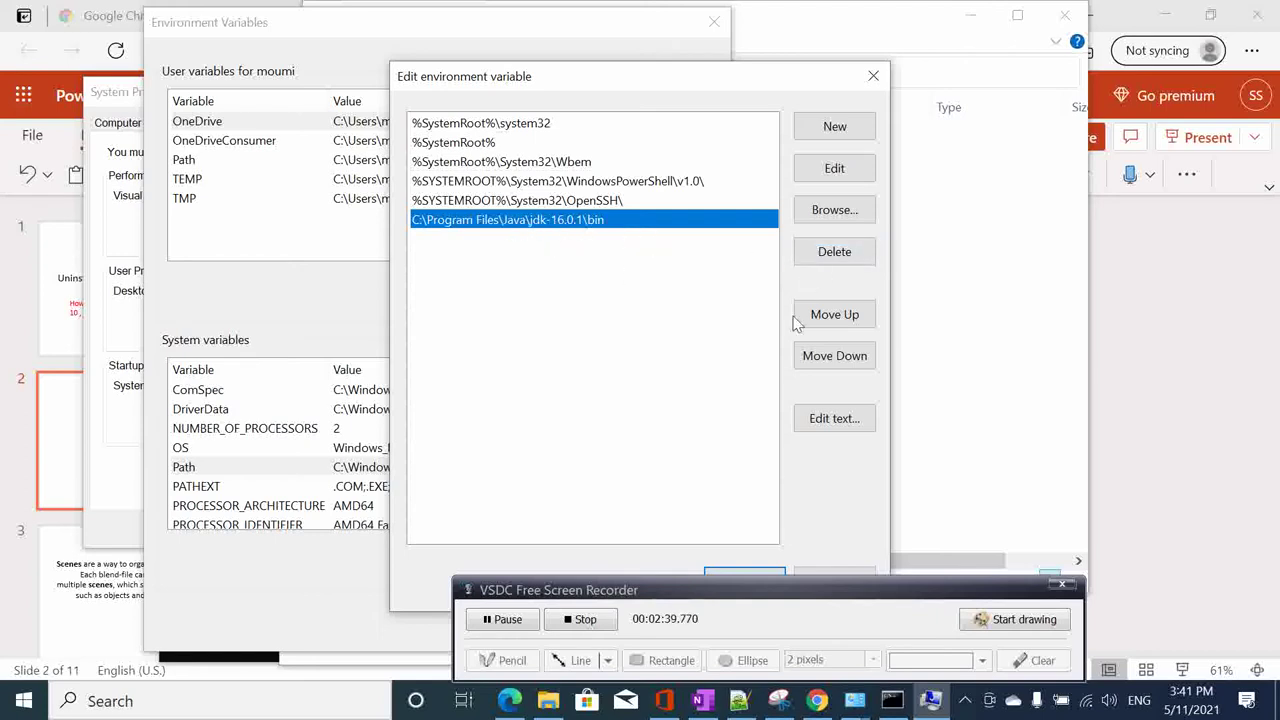
pyautogui.click(829, 256)
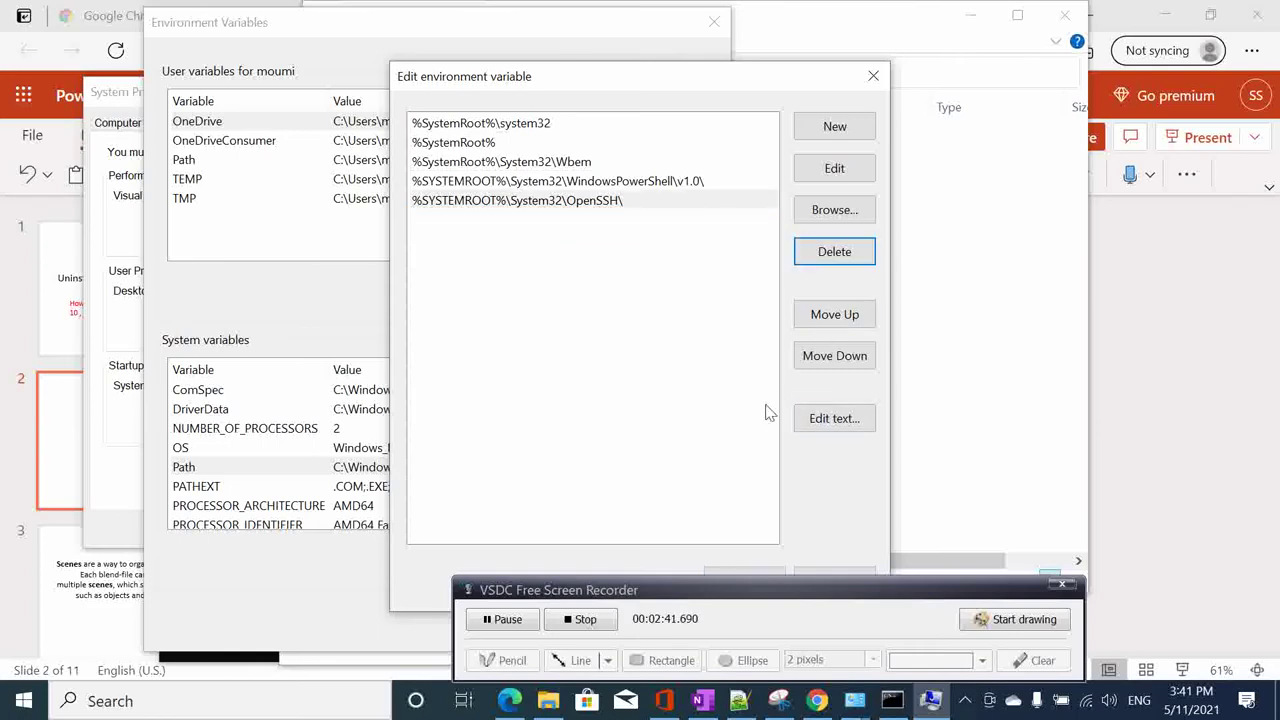
pyautogui.moveTo(731, 590); pyautogui.dragTo(856, 618)
pyautogui.click(745, 581)
pyautogui.click(543, 622)
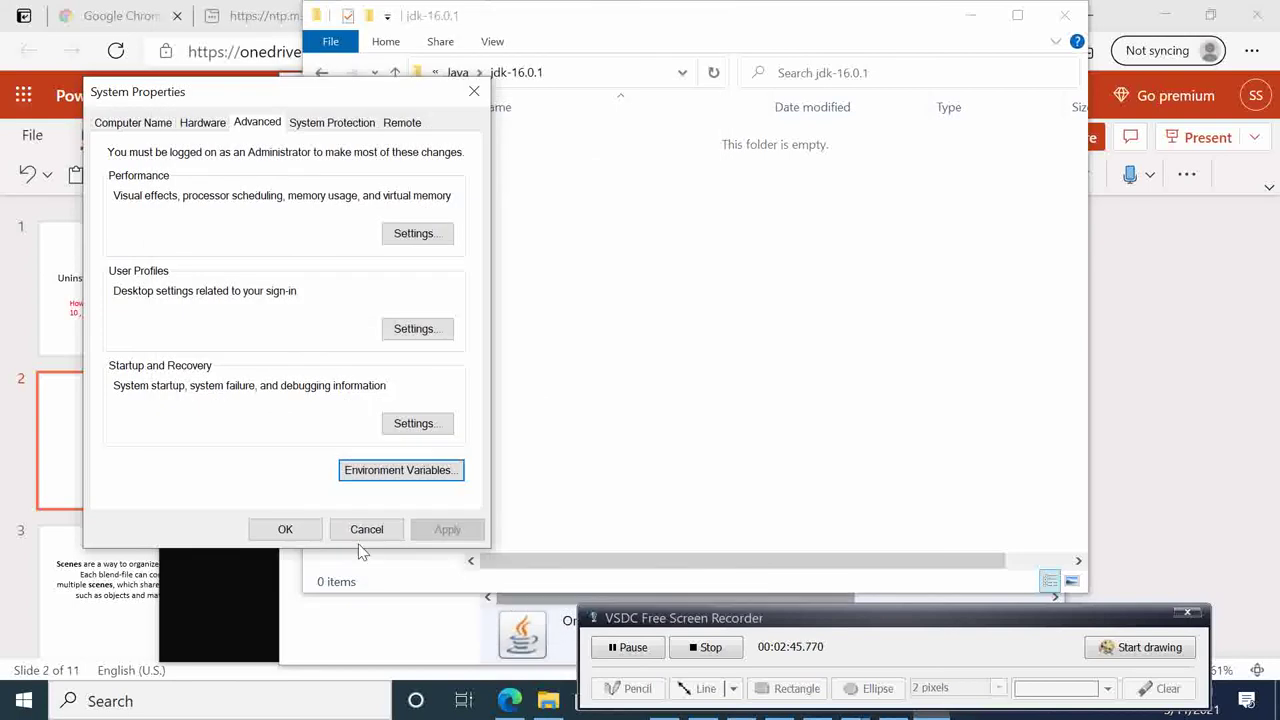
# - Close System Properties and check C:\Program Files has no Java folder
pyautogui.click(303, 535)
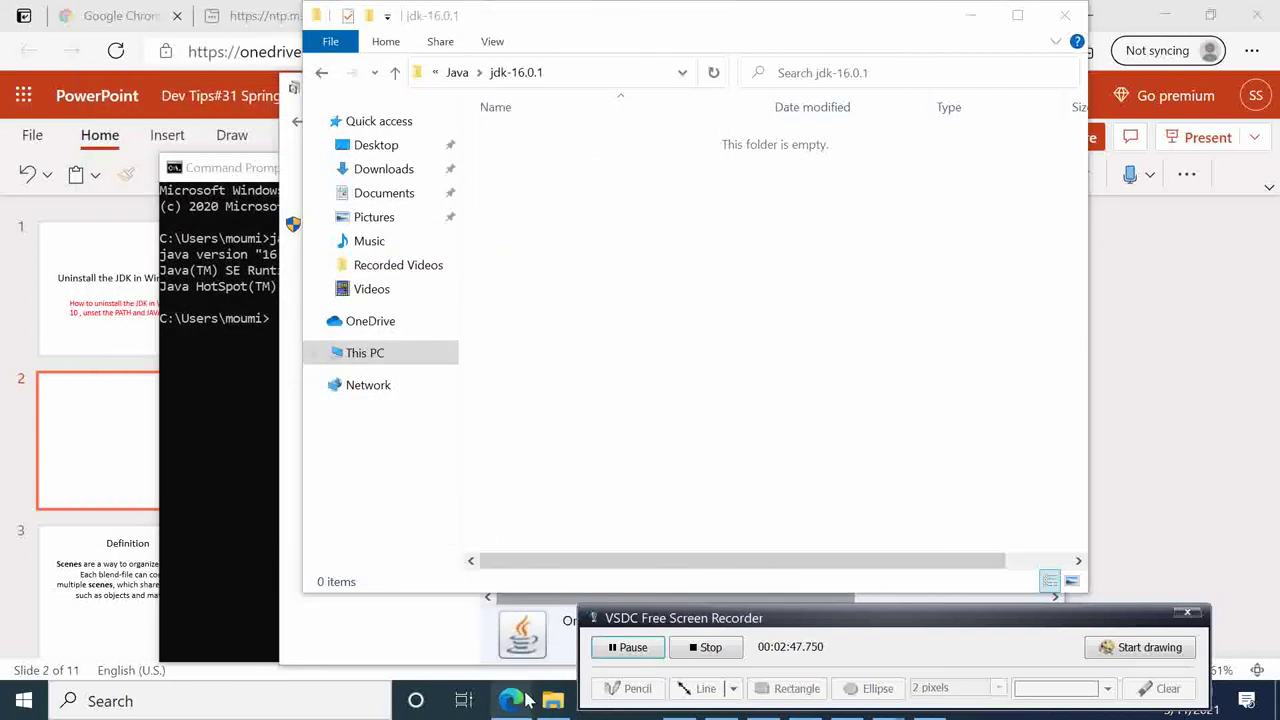
pyautogui.click(556, 702)
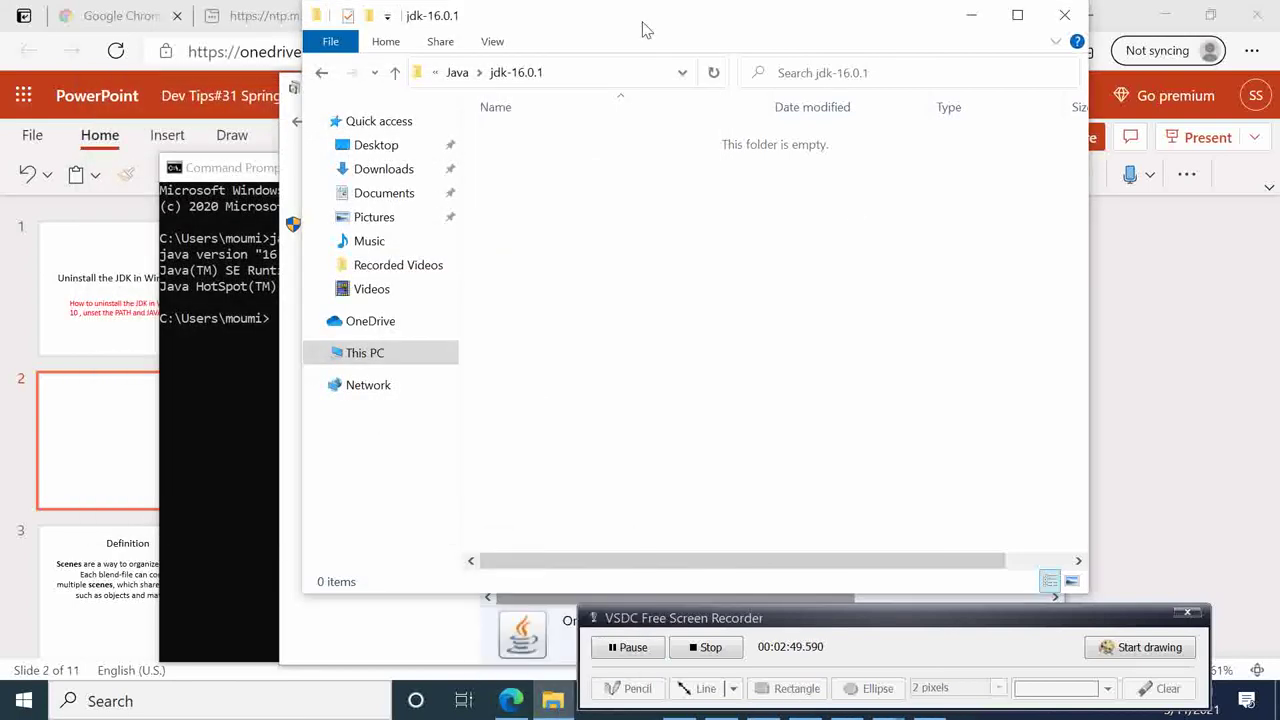
pyautogui.click(366, 353)
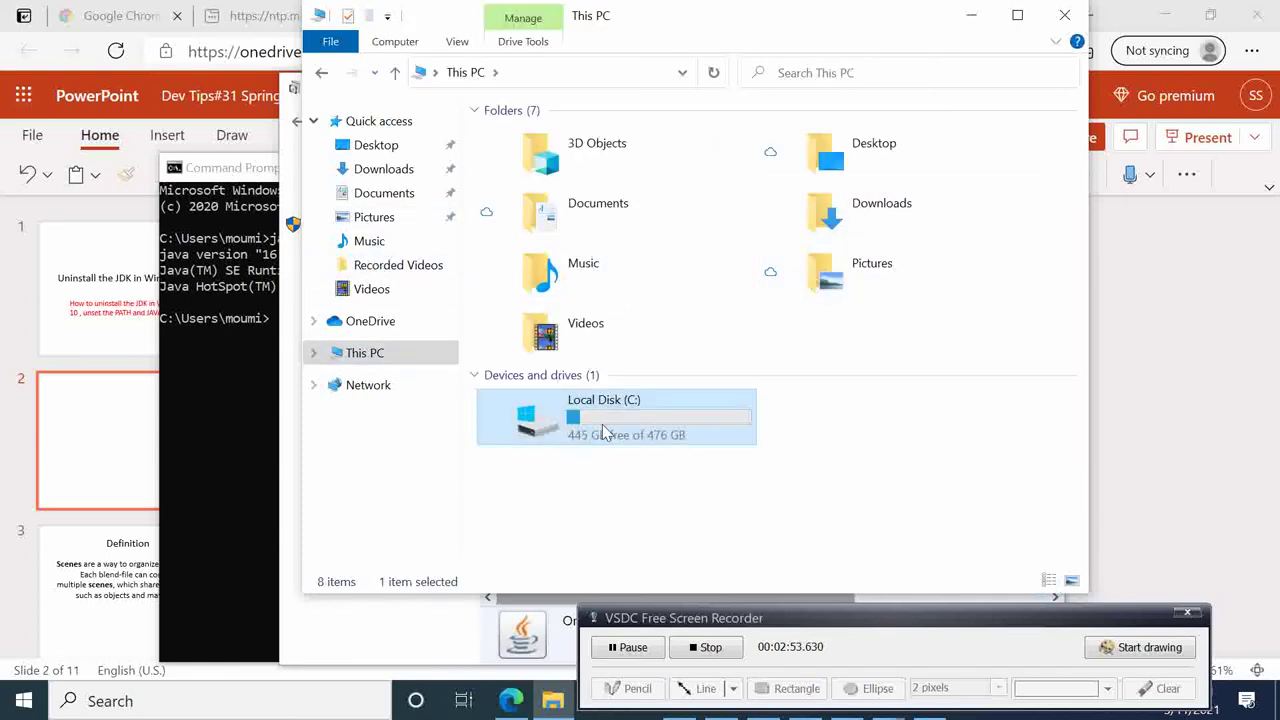
pyautogui.doubleClick(655, 412)
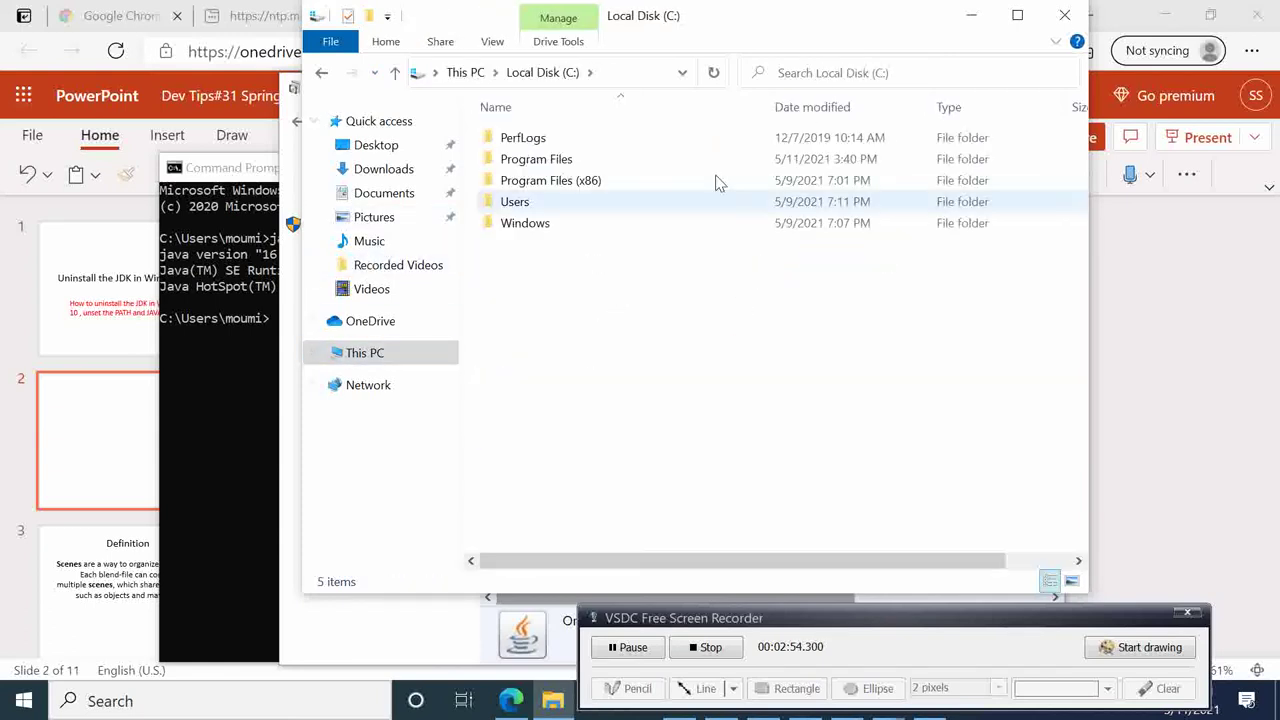
pyautogui.doubleClick(548, 166)
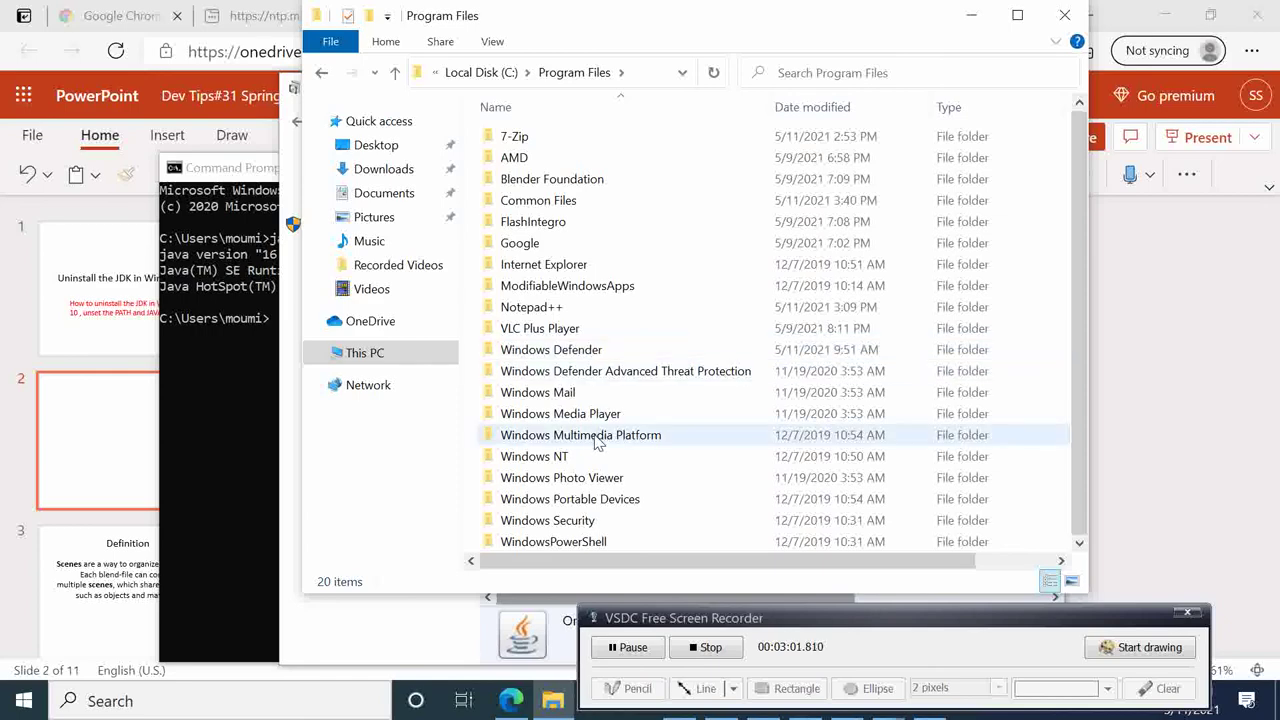
pyautogui.click(597, 396)
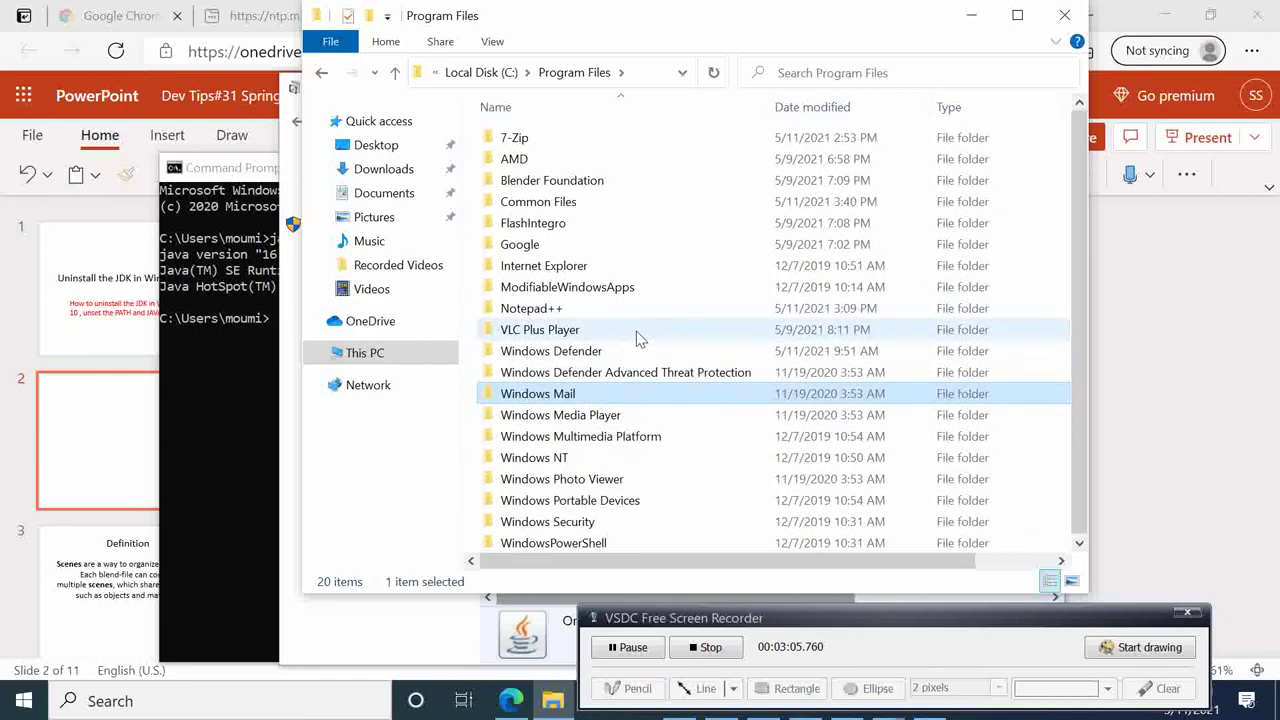
# - Check that C:\Program Files (x86) also contains no Java folder
pyautogui.click(380, 355)
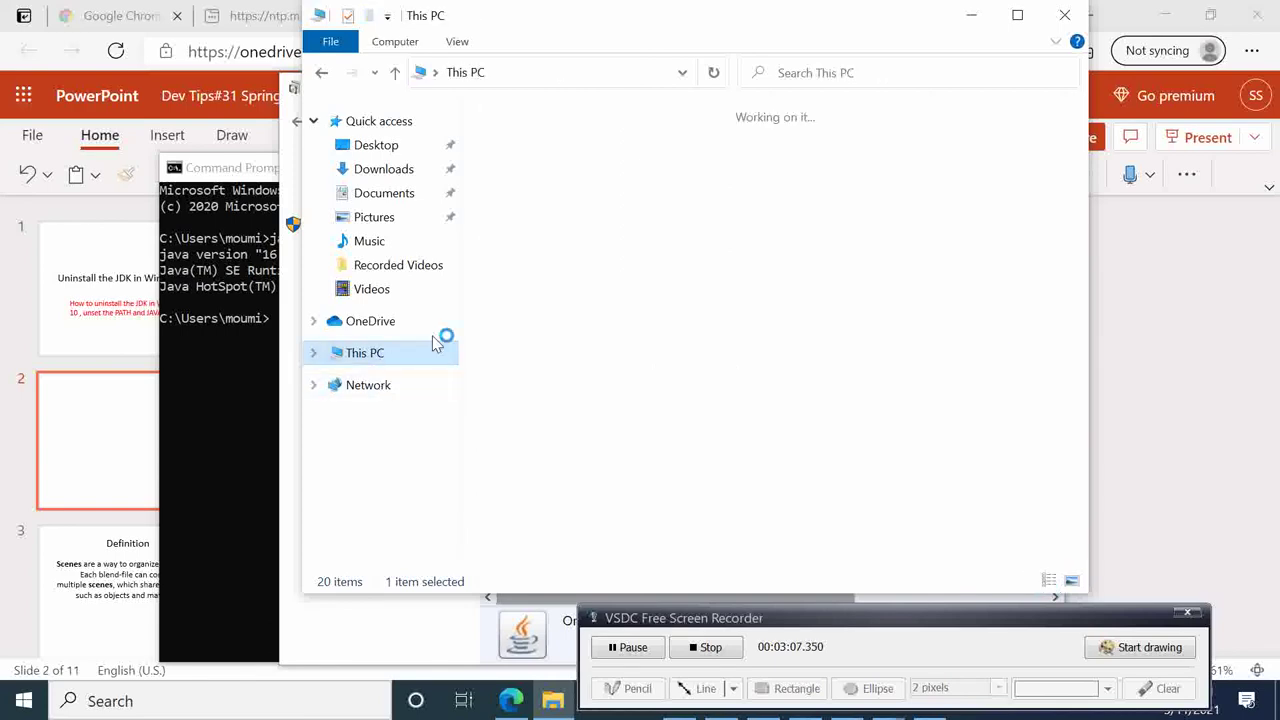
pyautogui.click(617, 397)
pyautogui.doubleClick(627, 405)
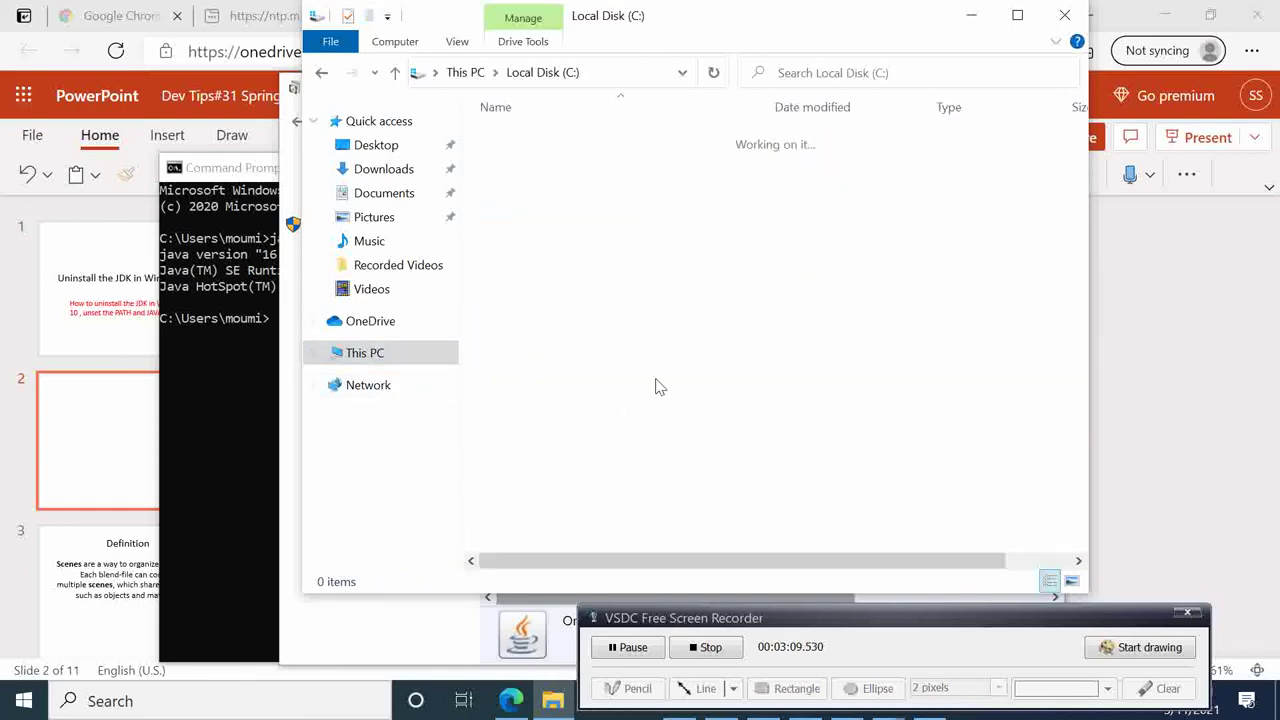
pyautogui.doubleClick(534, 177)
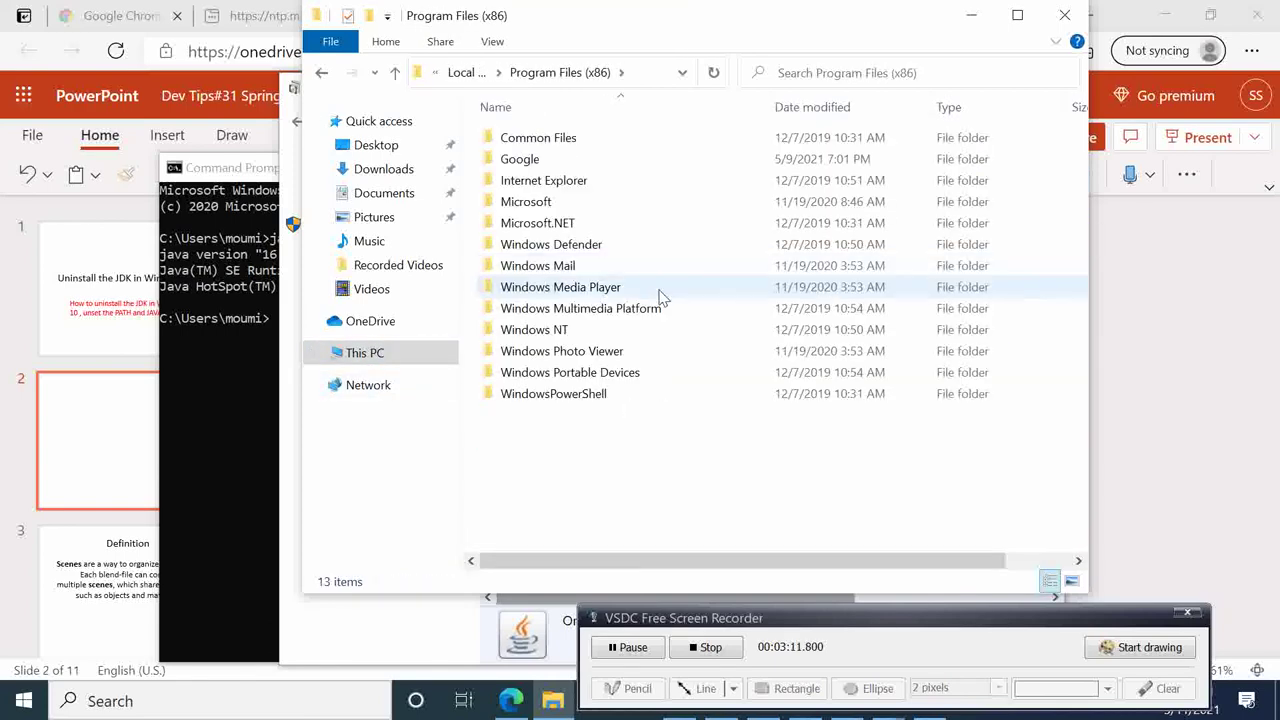
pyautogui.click(323, 74)
pyautogui.click(230, 497)
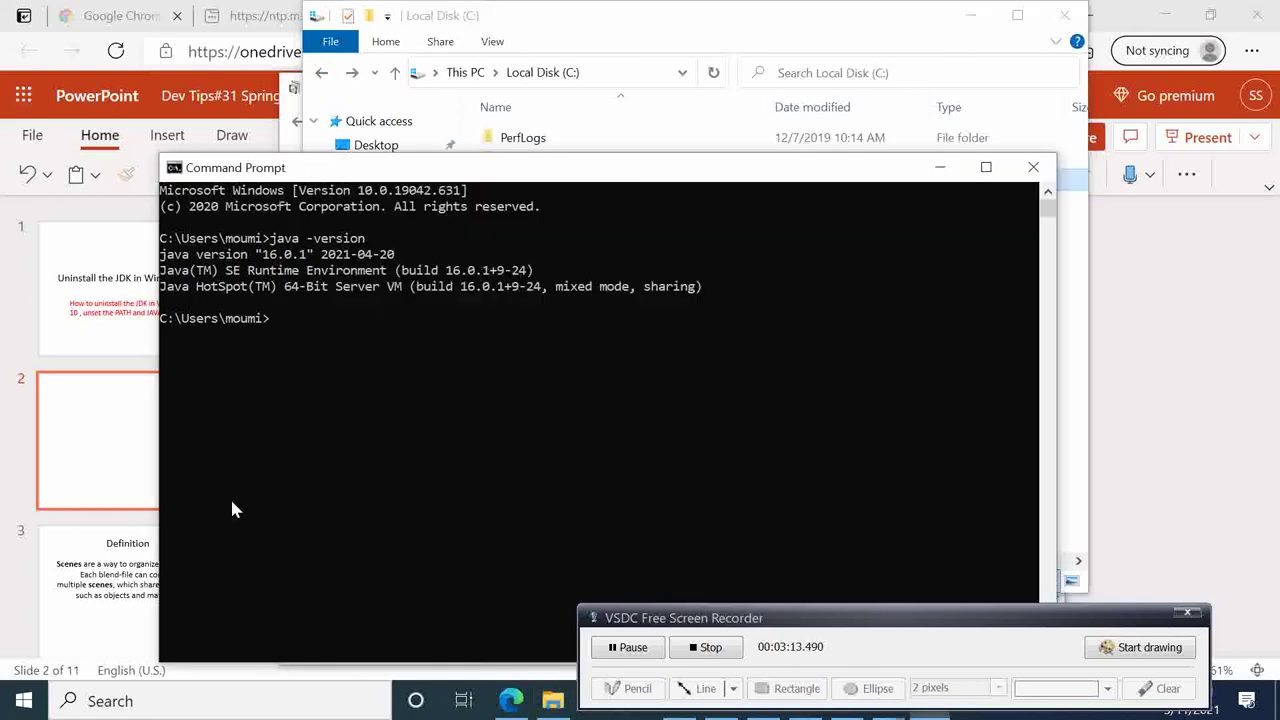
# - Rerun java -version, now reporting java is not recognized, then return to PowerPoint's slide 1
pyautogui.click(530, 384)
pyautogui.press('Up')
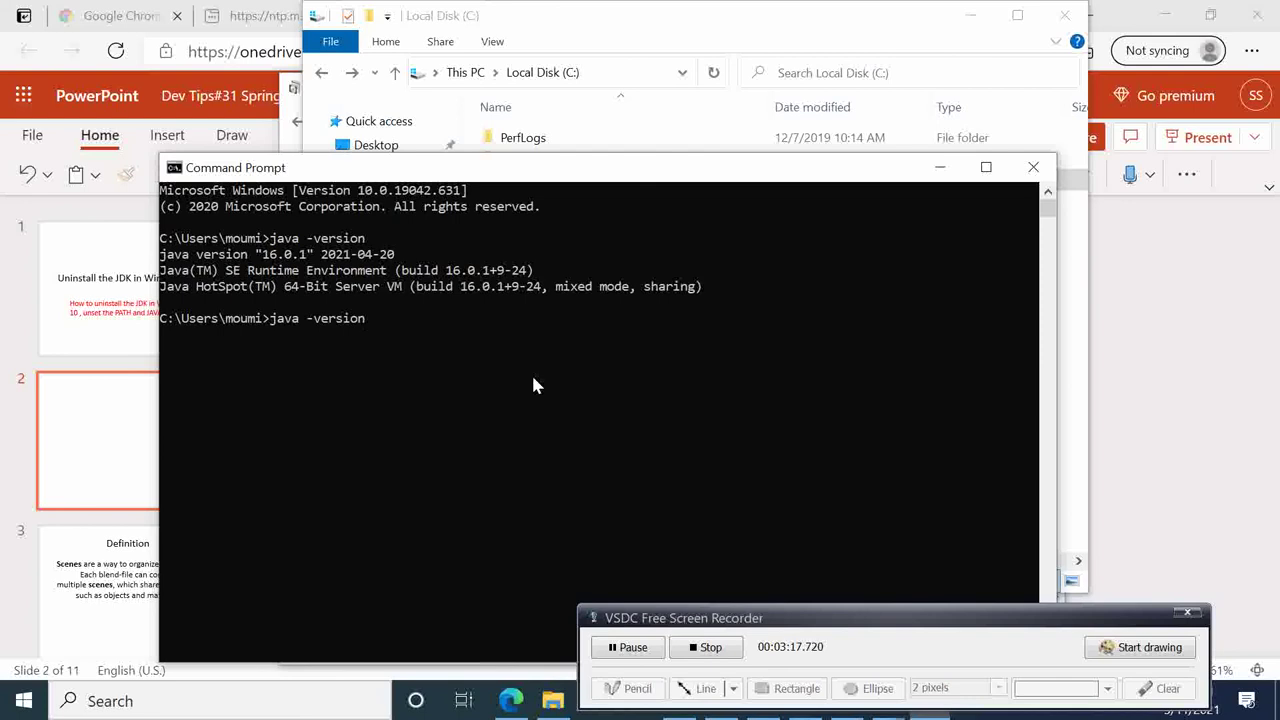
pyautogui.press('Return')
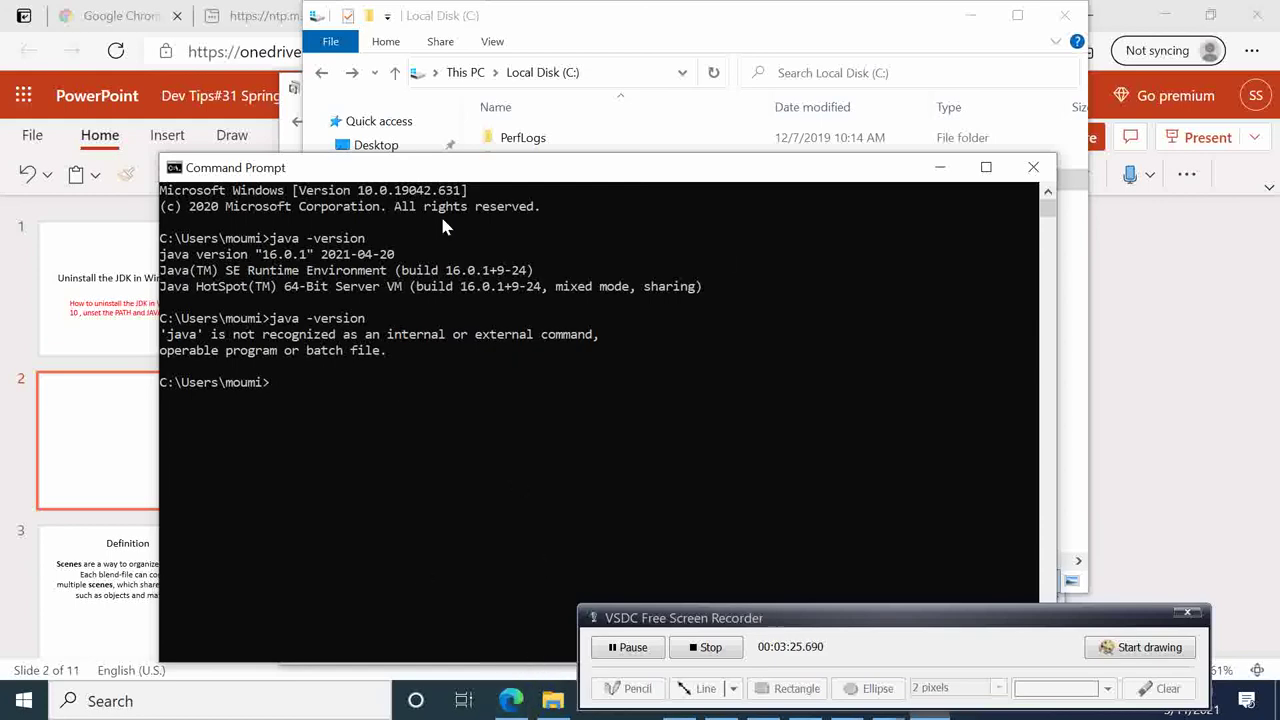
pyautogui.click(109, 434)
pyautogui.click(140, 300)
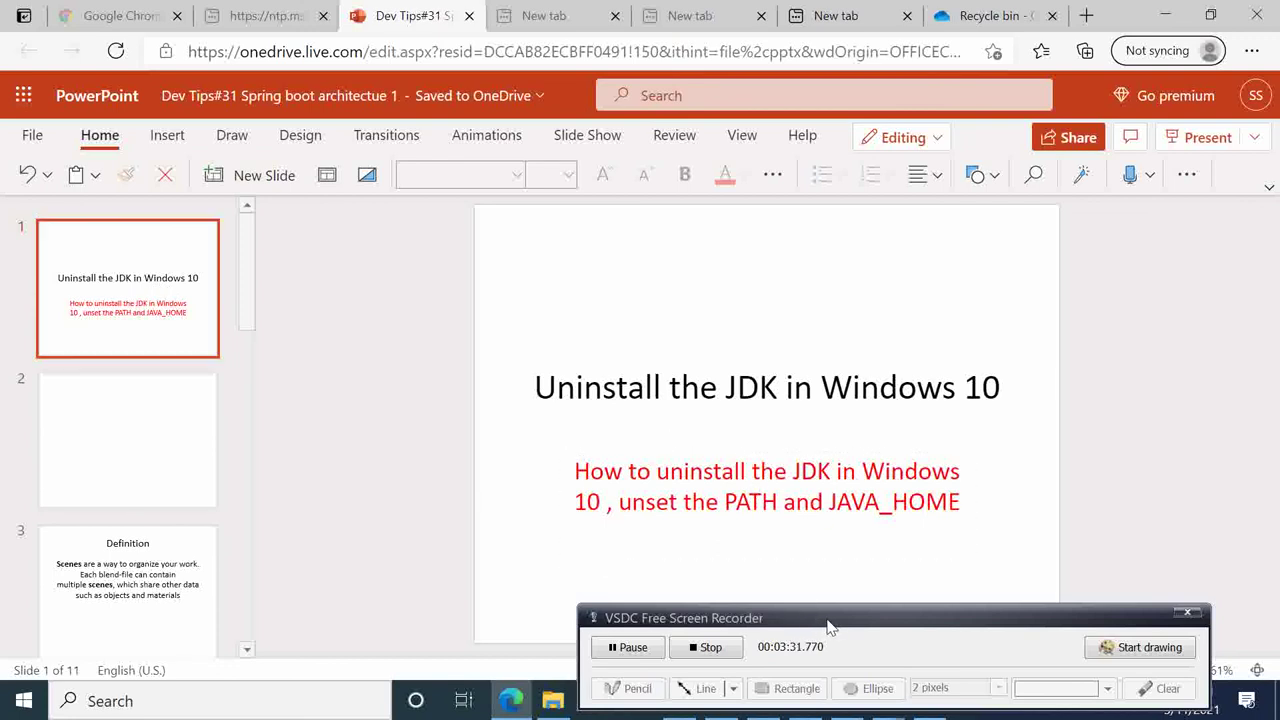
pyautogui.moveTo(829, 623); pyautogui.dragTo(715, 575)
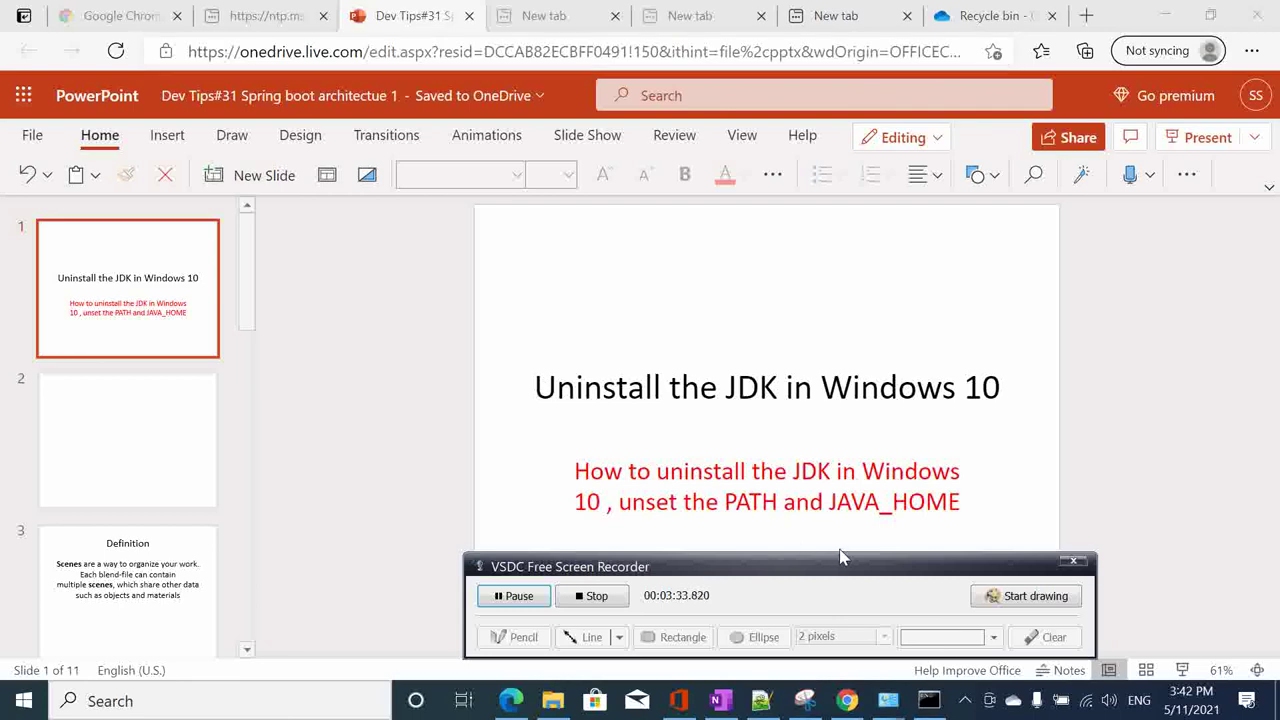